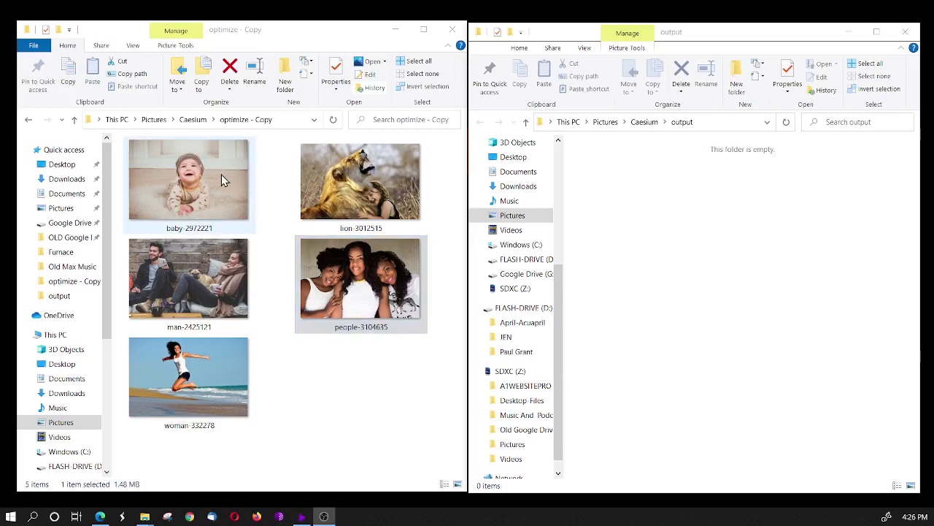
# - Check the file sizes of the baby, man, woman, people and lion photos, then switch to Caesium
pyautogui.click(197, 192)
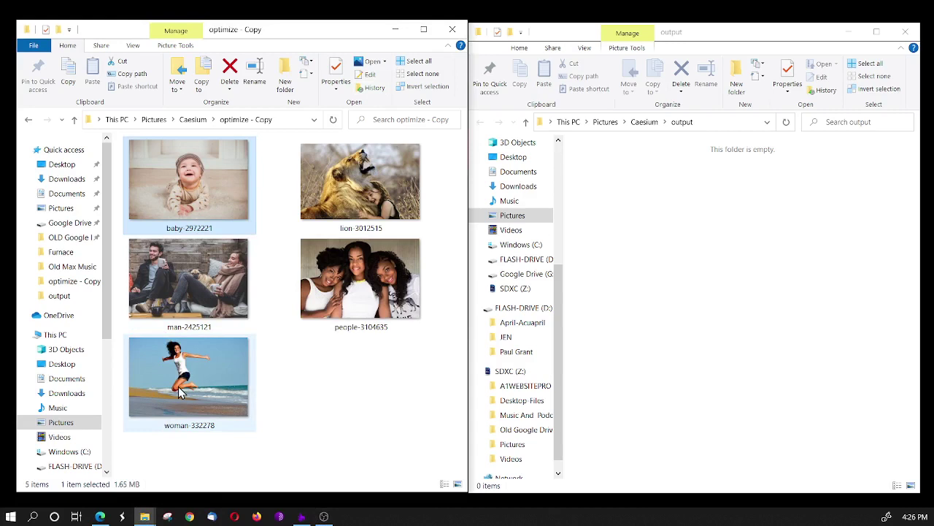
pyautogui.click(186, 290)
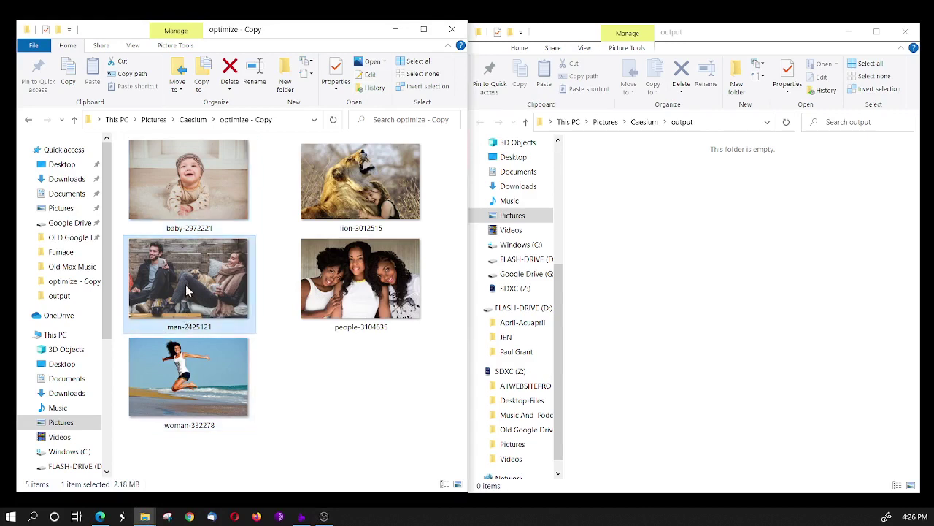
pyautogui.click(187, 396)
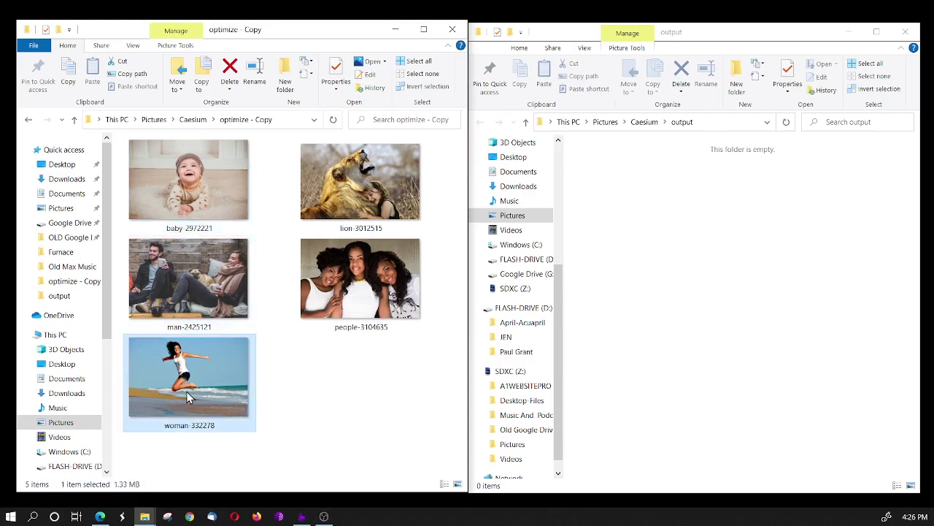
pyautogui.click(378, 292)
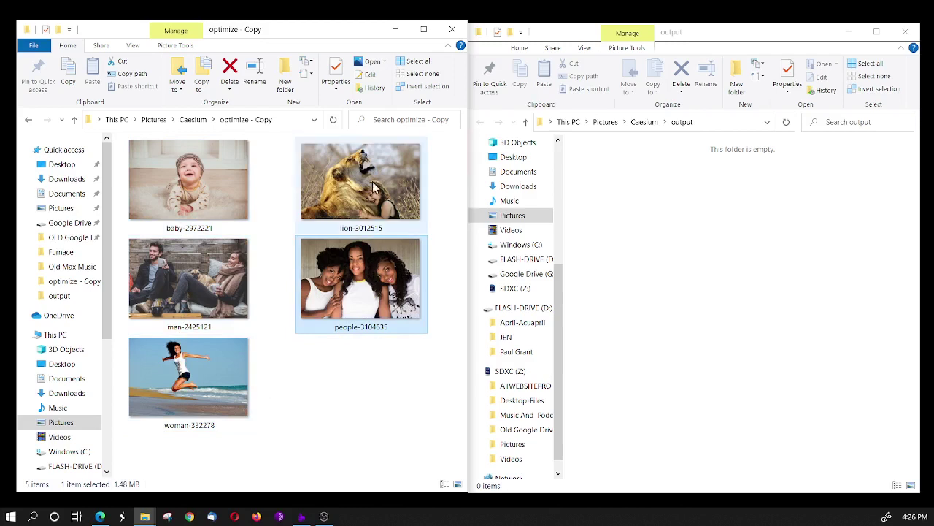
pyautogui.click(375, 163)
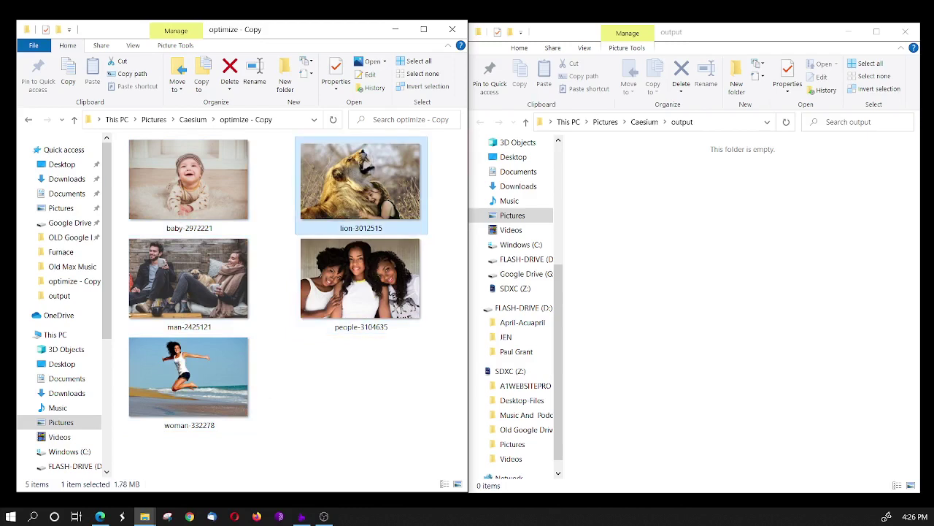
pyautogui.hotkey('alt', 'Tab')
# - Compress the five listed photos and dismiss the 'Compression done!' report showing 7.50 Mb saved
pyautogui.moveTo(507, 121); pyautogui.dragTo(503, 117)
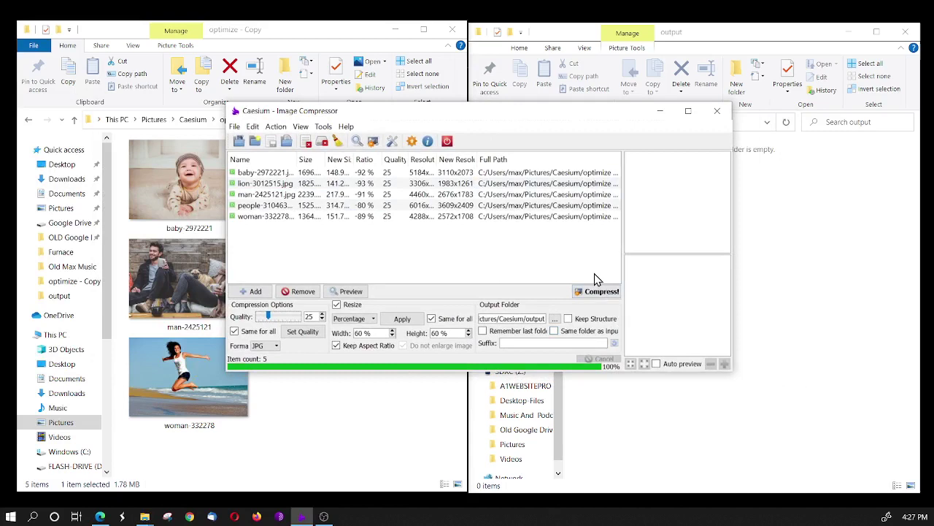
pyautogui.click(594, 294)
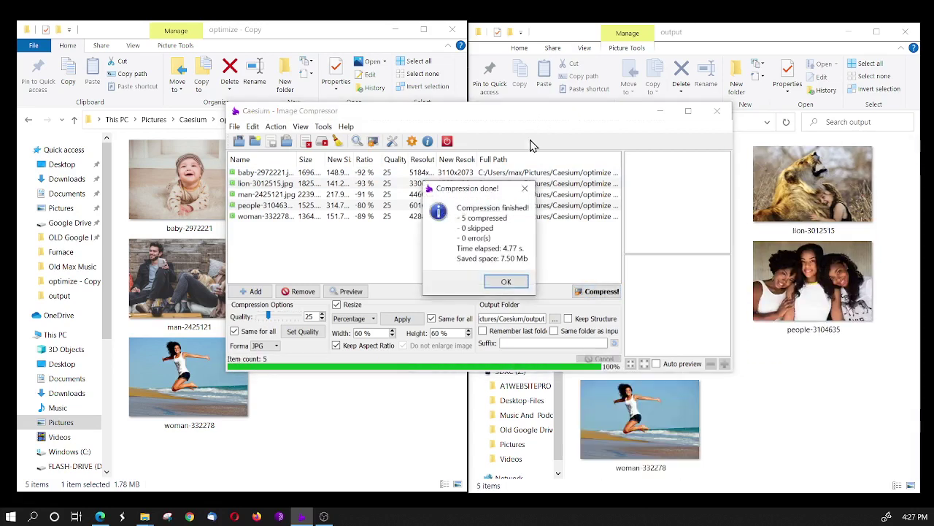
pyautogui.click(511, 285)
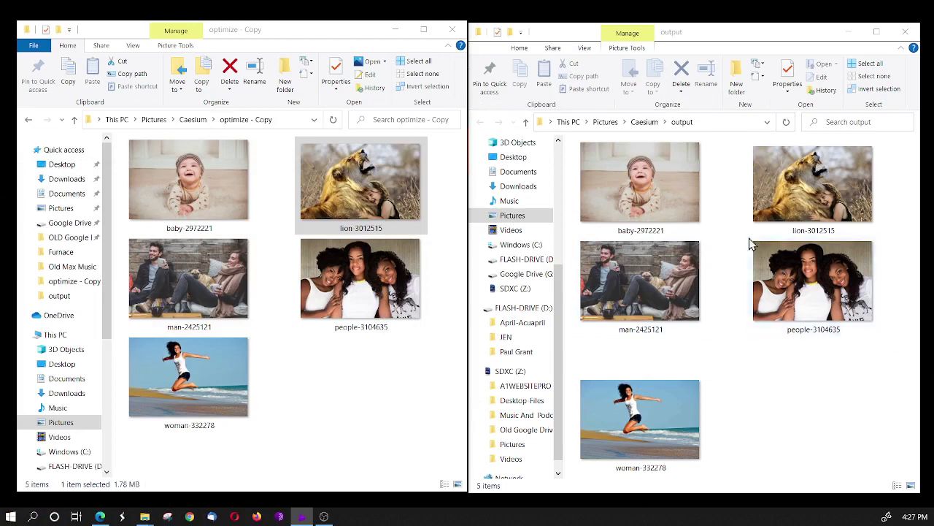
# - Compare the compressed baby photo's 148 KB with its 1.65 MB original, then bring up Edge
pyautogui.click(665, 187)
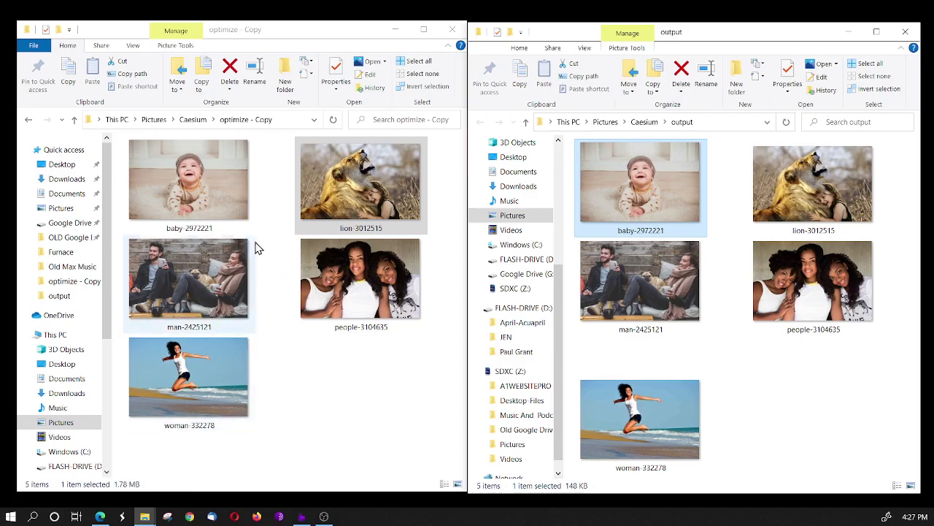
pyautogui.click(221, 206)
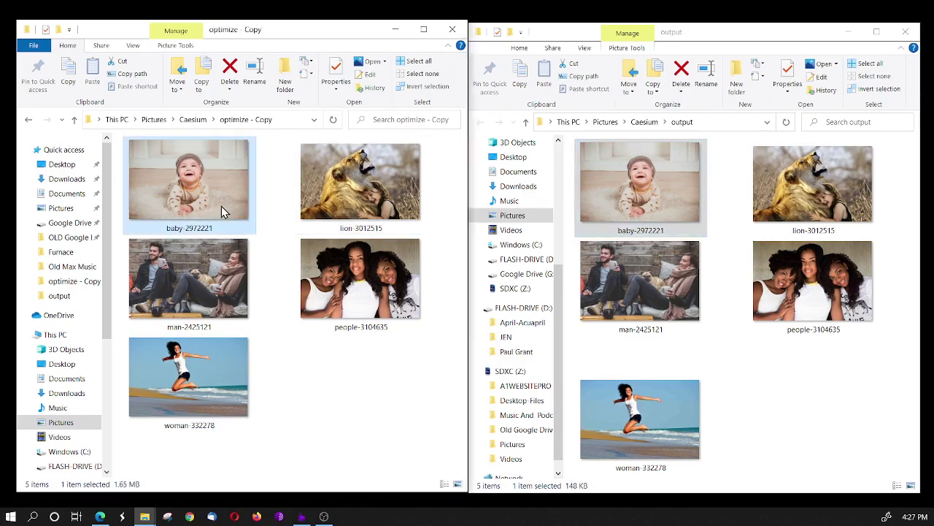
pyautogui.click(600, 198)
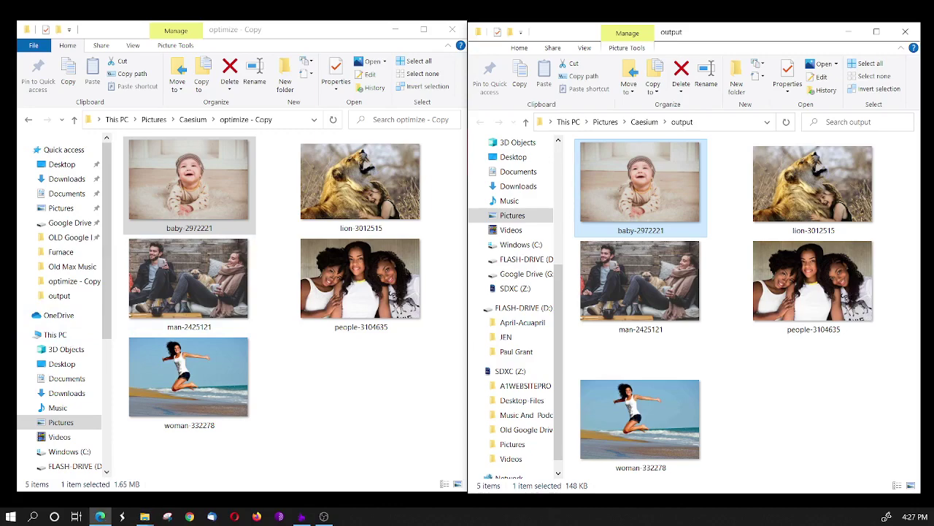
pyautogui.click(100, 516)
pyautogui.moveTo(590, 150); pyautogui.dragTo(606, 4)
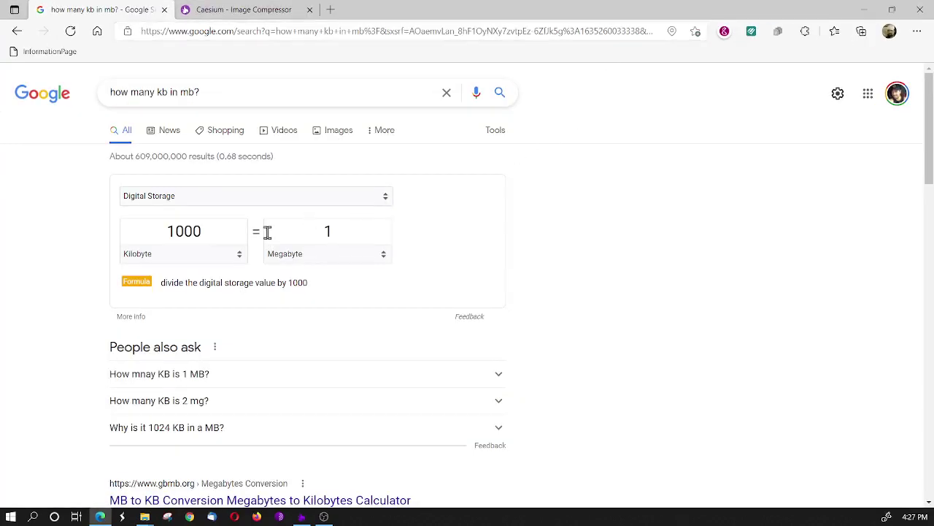
# - Highlight 1000 KB equalling 1 MB in Google's converter, then minimize the browser
pyautogui.click(213, 231)
pyautogui.moveTo(214, 231); pyautogui.dragTo(154, 230)
pyautogui.moveTo(336, 232); pyautogui.dragTo(313, 231)
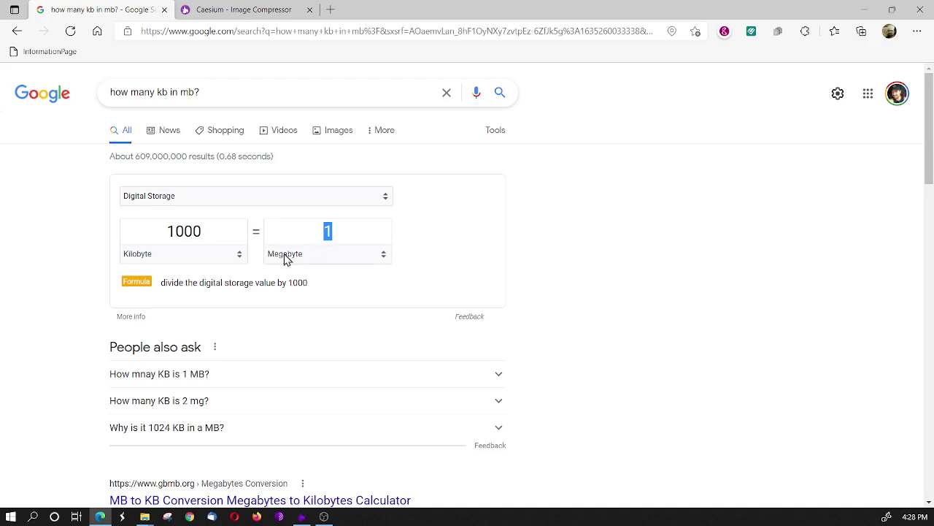
pyautogui.moveTo(224, 233); pyautogui.dragTo(143, 231)
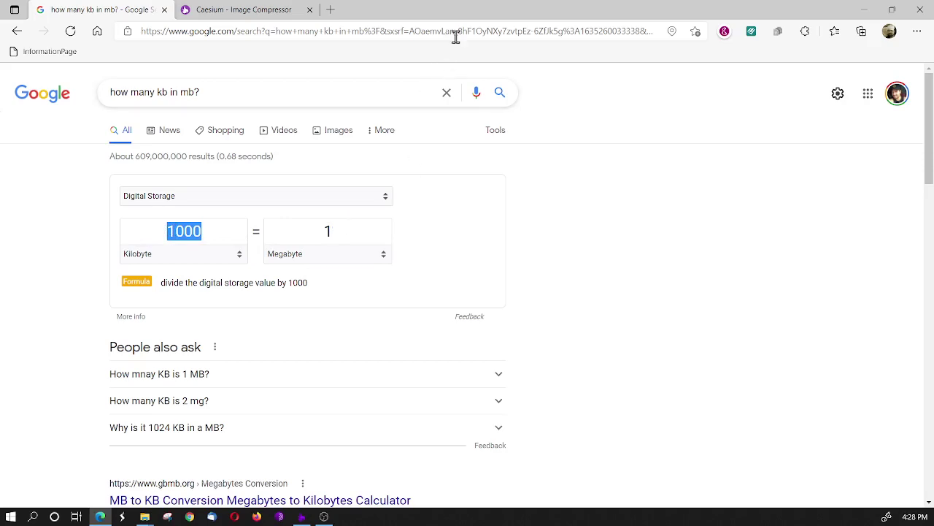
pyautogui.moveTo(473, 12); pyautogui.dragTo(173, 109)
pyautogui.click(319, 98)
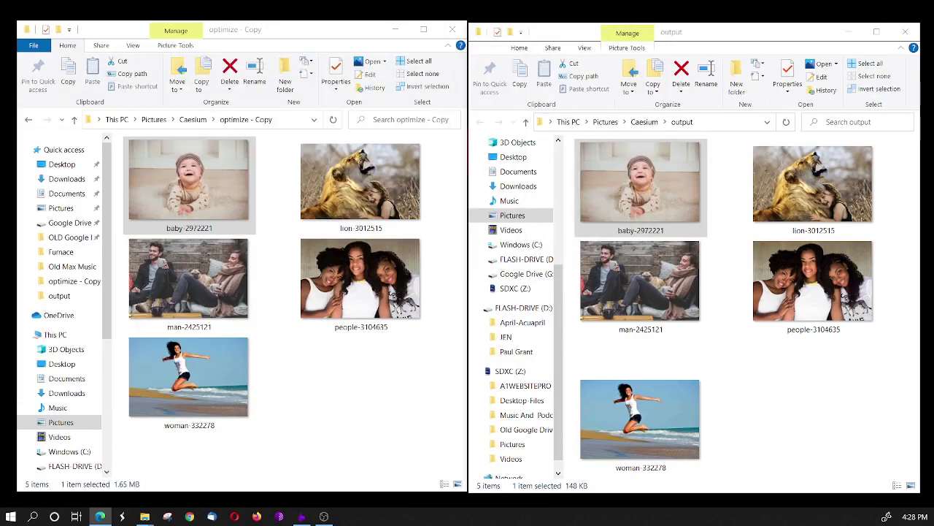
# - Bring Edge up maximized on the saerasoft.com Caesium Image Compressor page
pyautogui.click(643, 186)
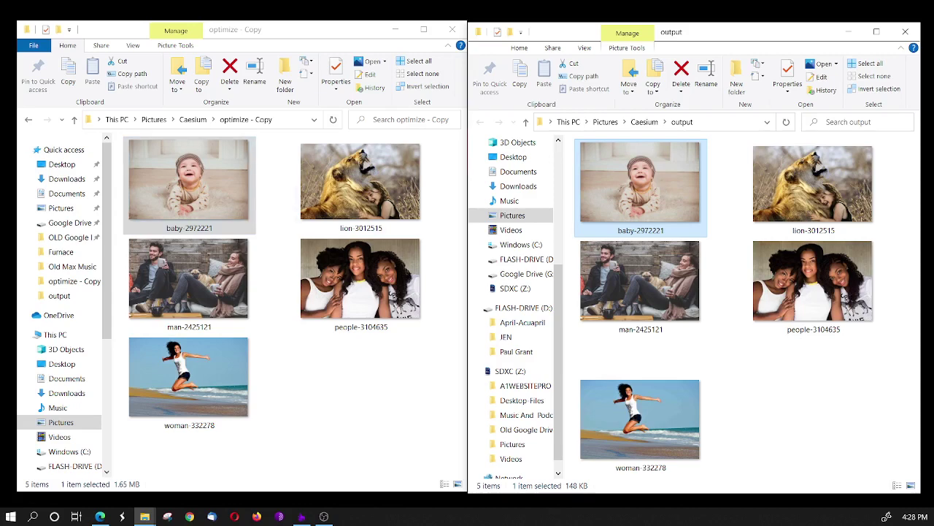
pyautogui.hotkey('alt', 'Tab')
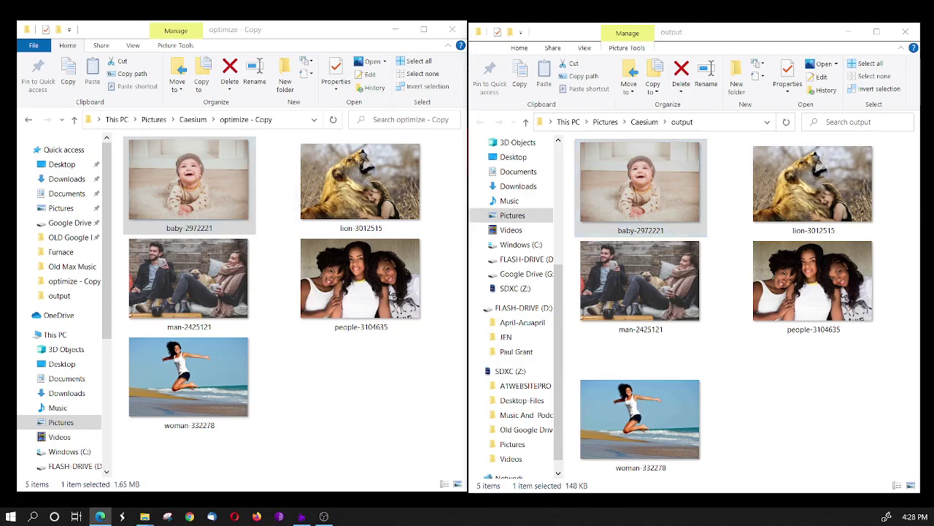
pyautogui.moveTo(650, 146); pyautogui.dragTo(484, 1)
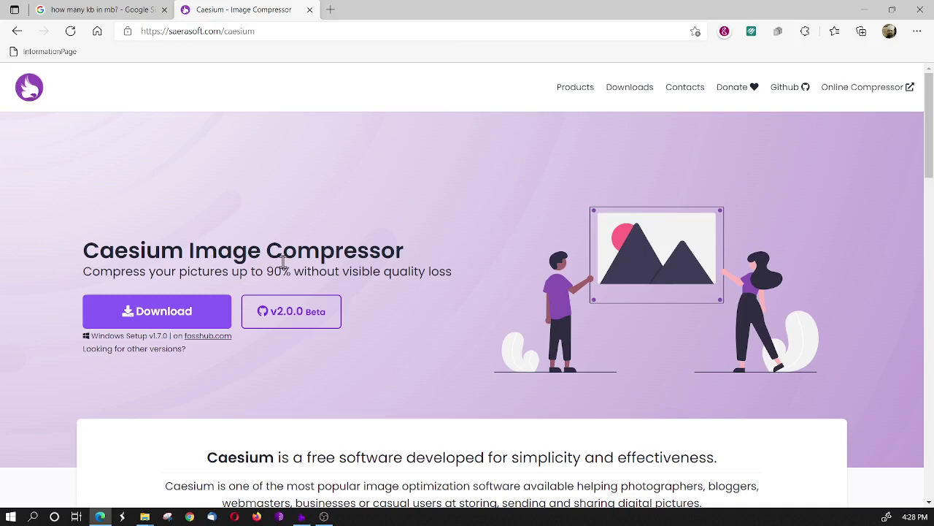
# - Open Caesium's FossHub download page and scroll to the 15.3 MB installer link
pyautogui.click(147, 322)
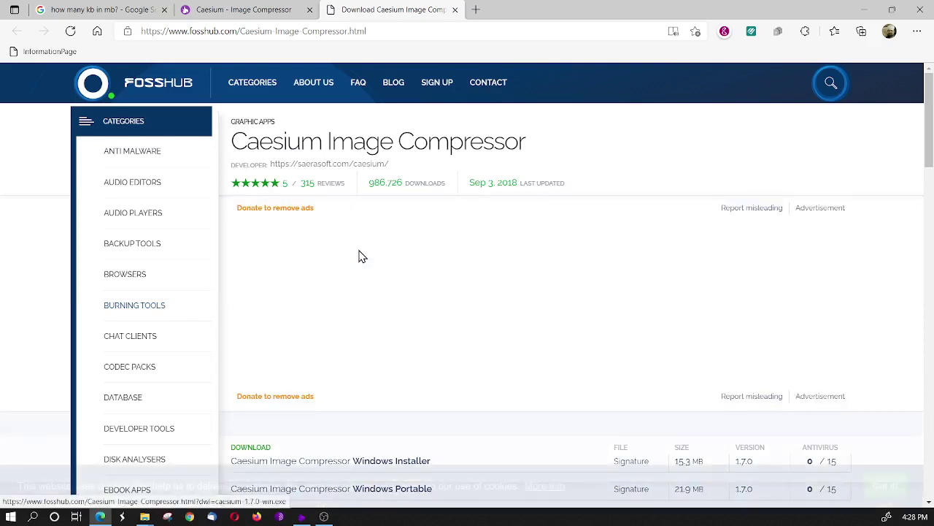
pyautogui.scroll(-3, 434, 293)
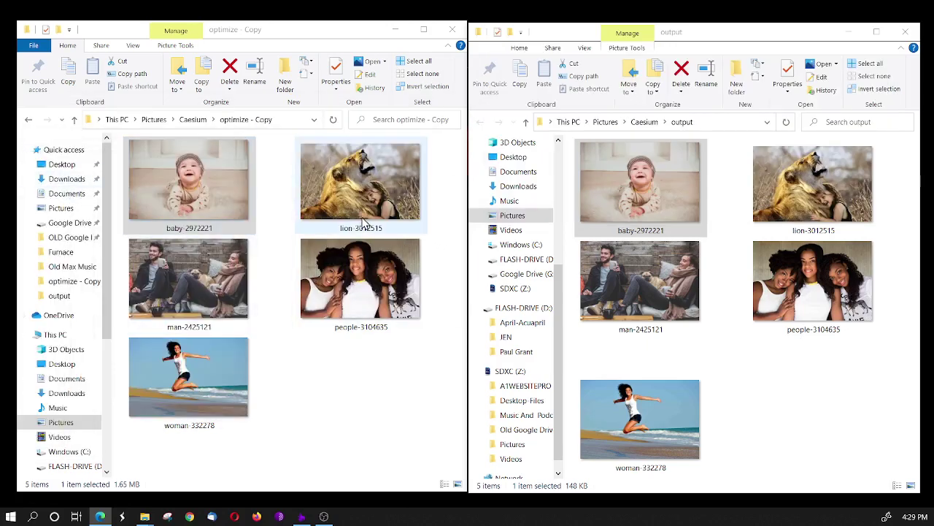
# - Browse the original photos in the optimize folder and return to Caesium
pyautogui.click(192, 120)
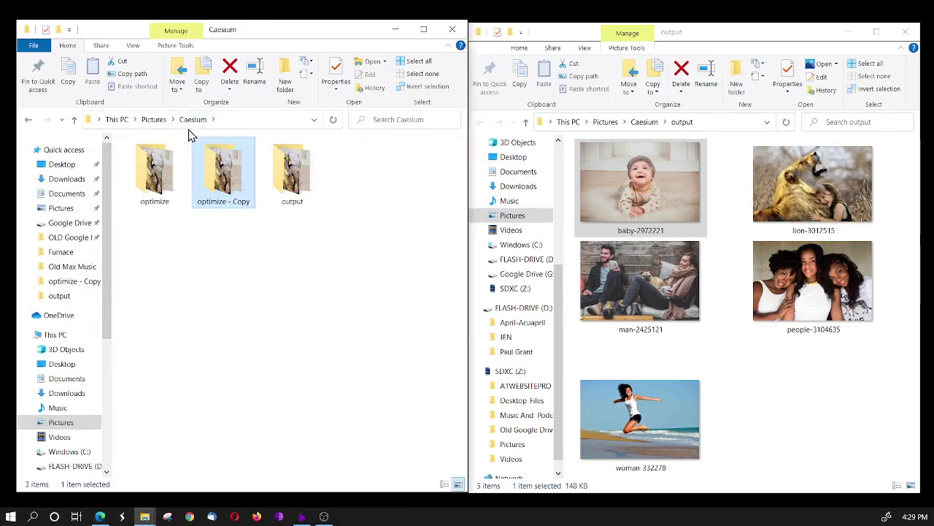
pyautogui.doubleClick(144, 179)
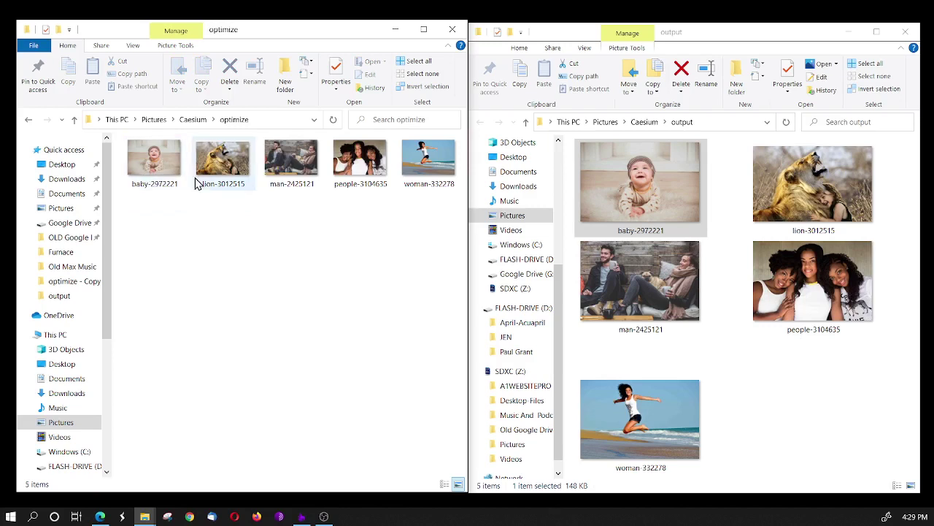
pyautogui.click(191, 119)
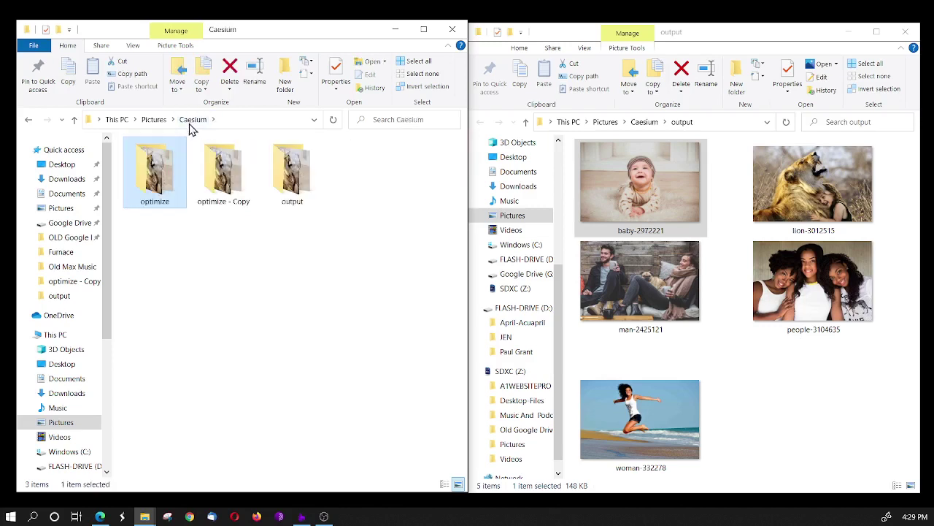
# - Delete the 'optimize - Copy' and 'output' folders
pyautogui.click(235, 189)
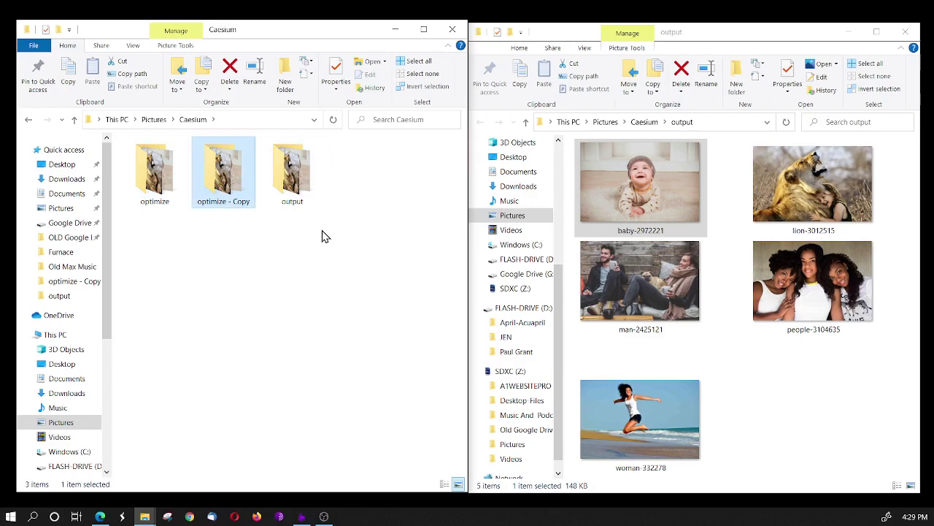
pyautogui.moveTo(322, 230); pyautogui.dragTo(215, 145)
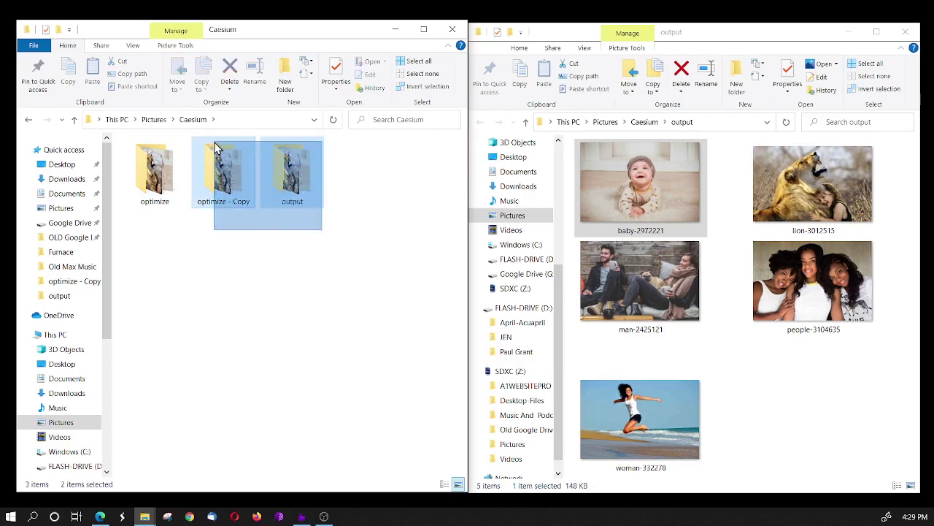
pyautogui.press('Delete')
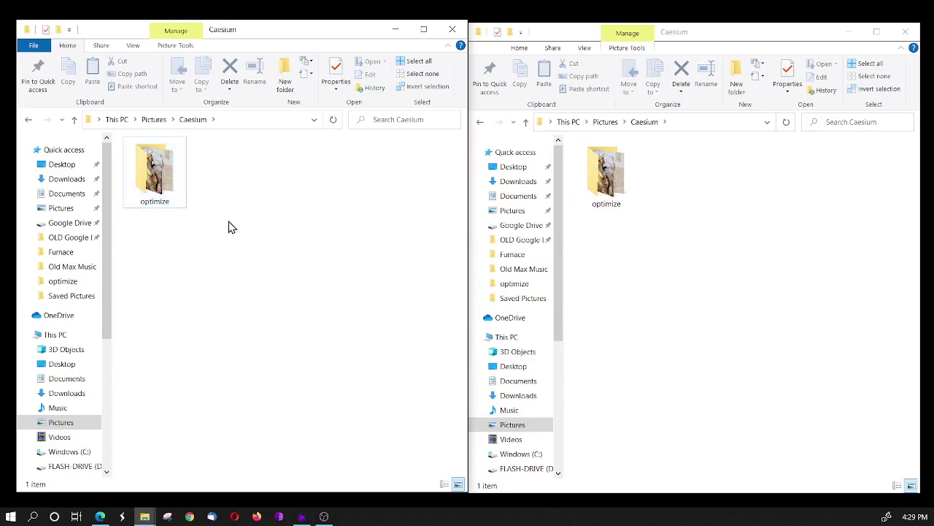
# - Copy and paste the optimize folder to create 'optimize - Copy' beside it in Caesium
pyautogui.click(140, 167)
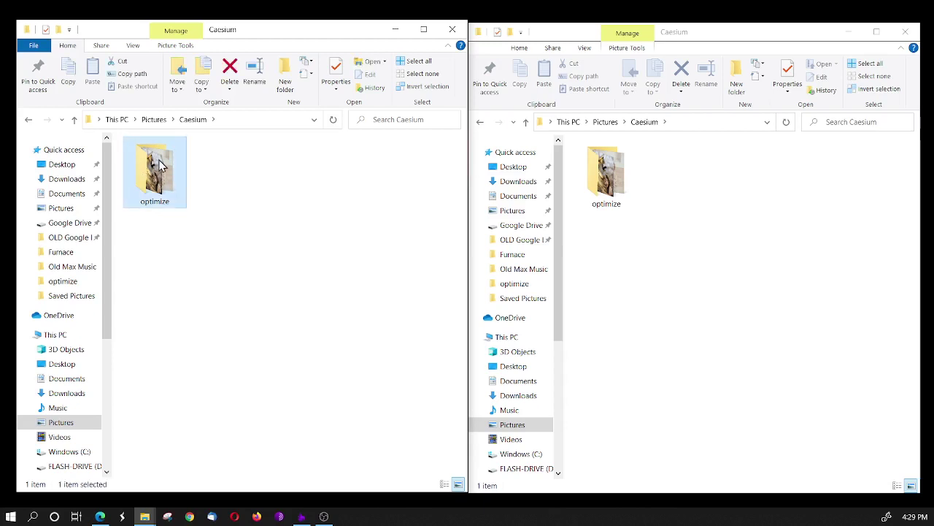
pyautogui.click(285, 209)
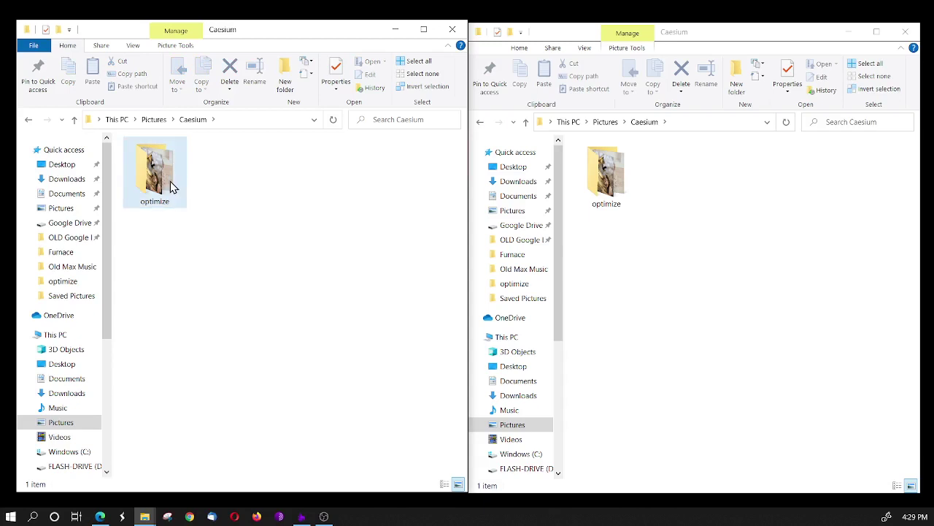
pyautogui.moveTo(154, 172)
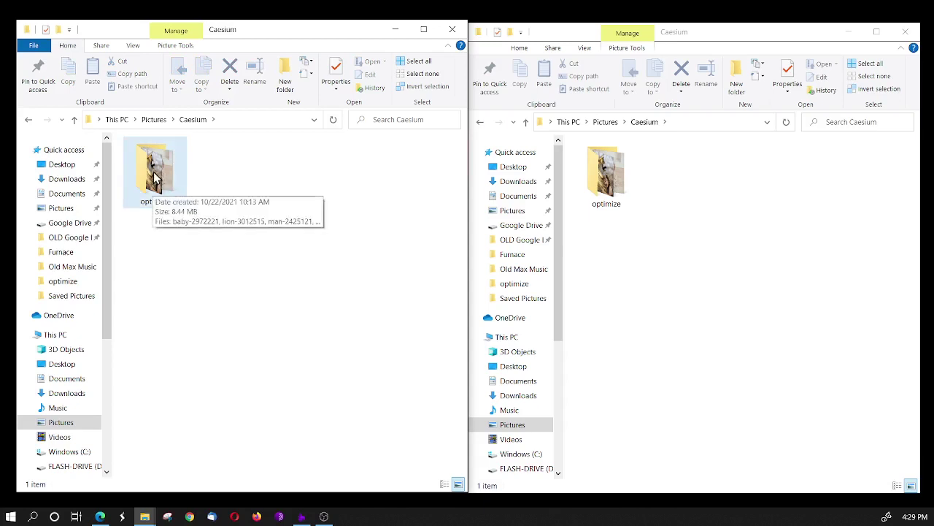
pyautogui.click(153, 179)
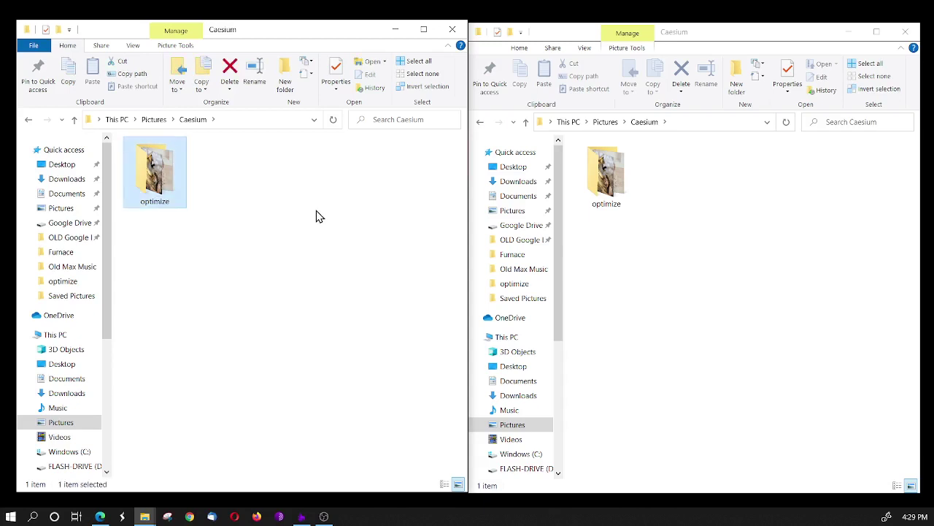
pyautogui.hotkey('ctrl', 'c')
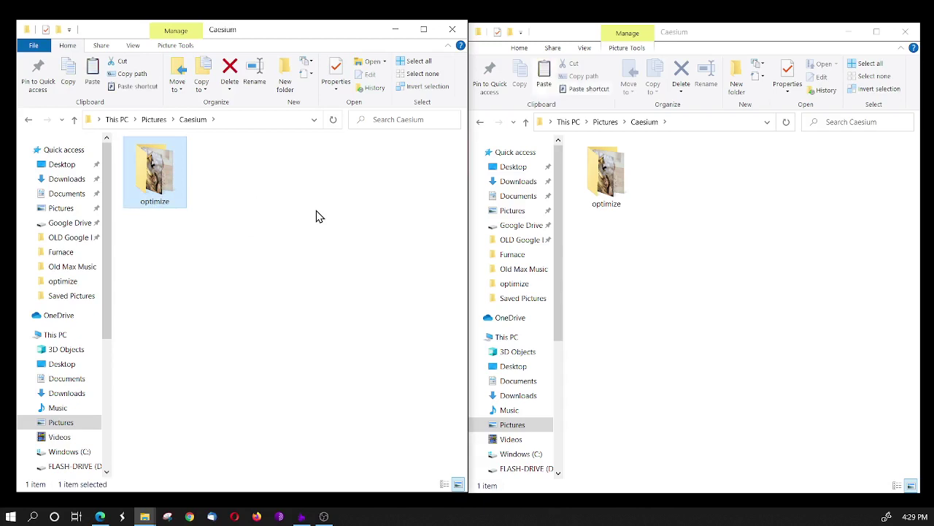
pyautogui.hotkey('ctrl', 'v')
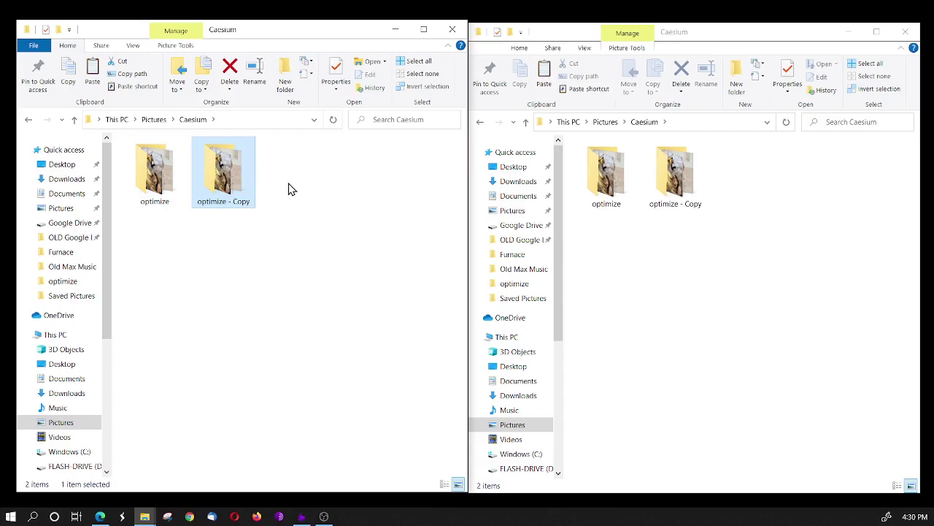
# - Create a new 'Output' folder in Caesium, then open it beside 'optimize - Copy'
pyautogui.rightClick(325, 195)
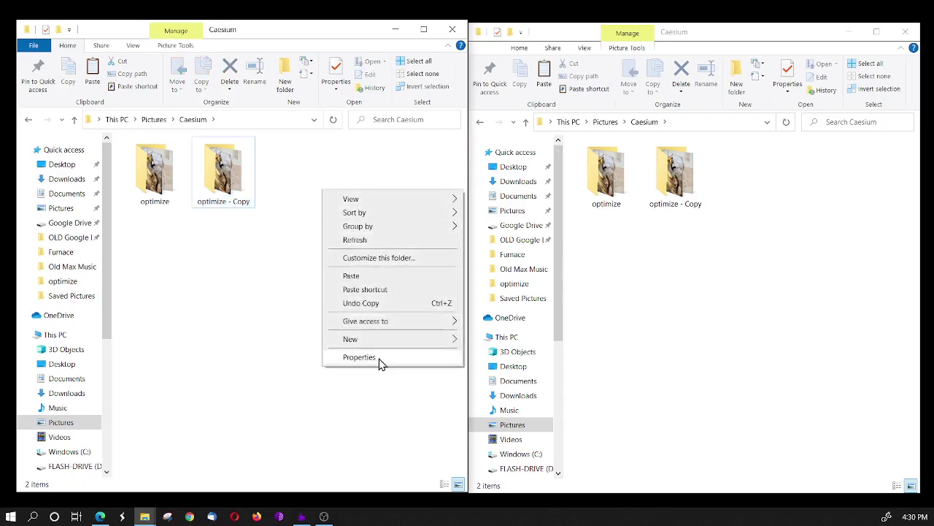
pyautogui.moveTo(350, 339)
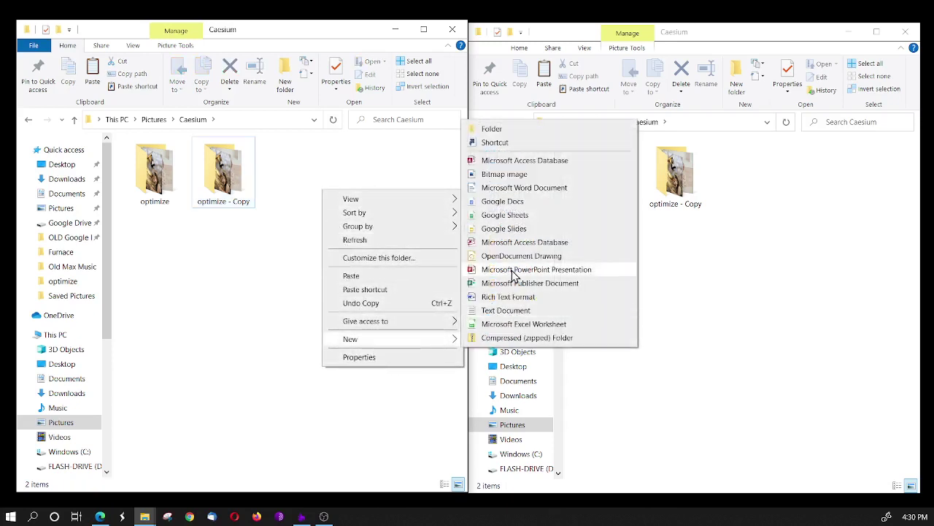
pyautogui.click(526, 132)
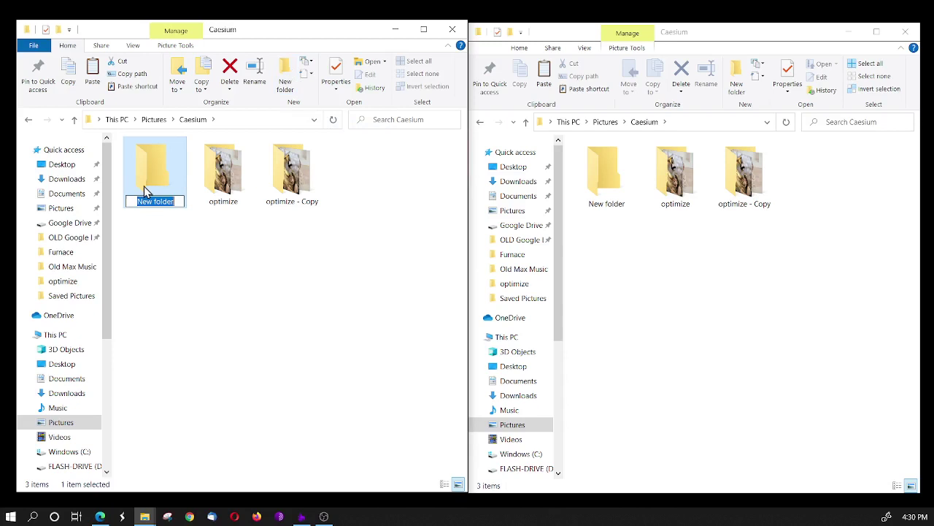
pyautogui.write('Output')
pyautogui.press('Return')
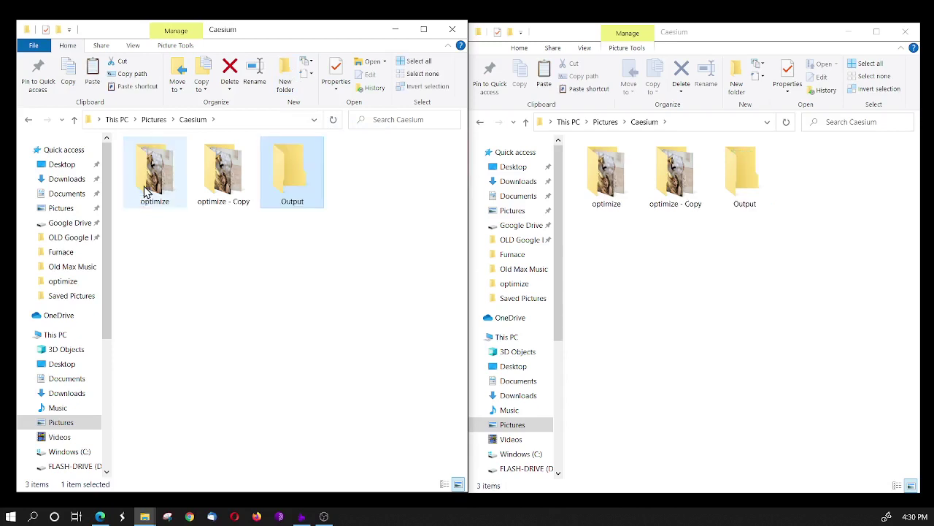
pyautogui.click(753, 184)
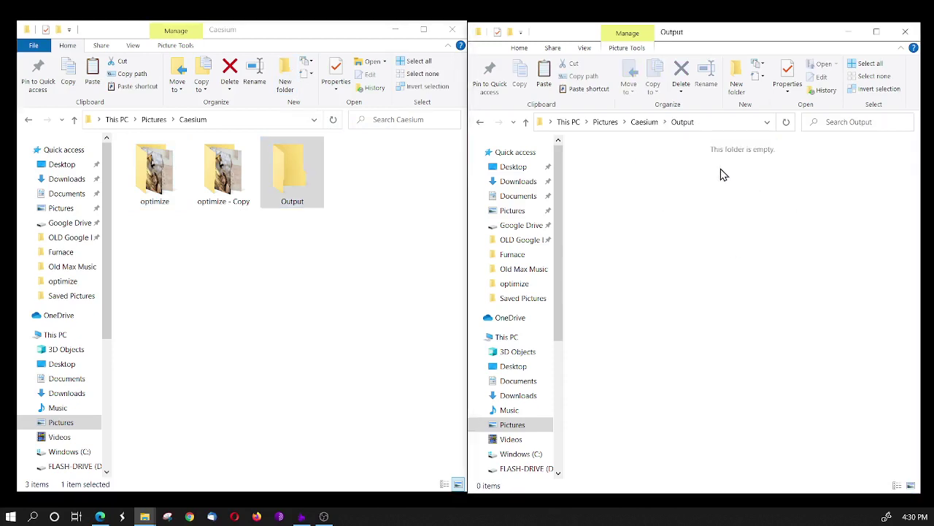
pyautogui.doubleClick(225, 175)
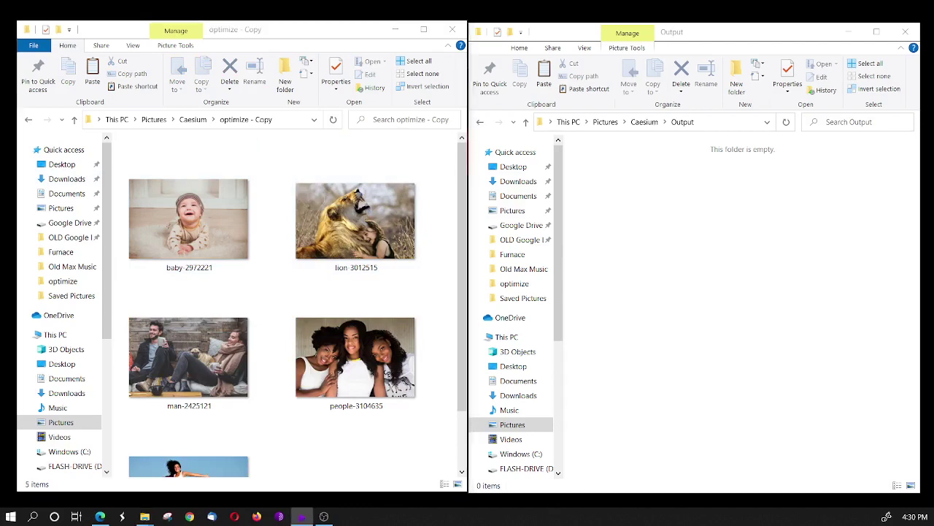
# - Move the Caesium window over the folders and drag its corner to enlarge it
pyautogui.moveTo(334, 249)
pyautogui.mouseDown()
pyautogui.moveTo(403, 88)
pyautogui.moveTo(370, 68)
pyautogui.mouseUp()
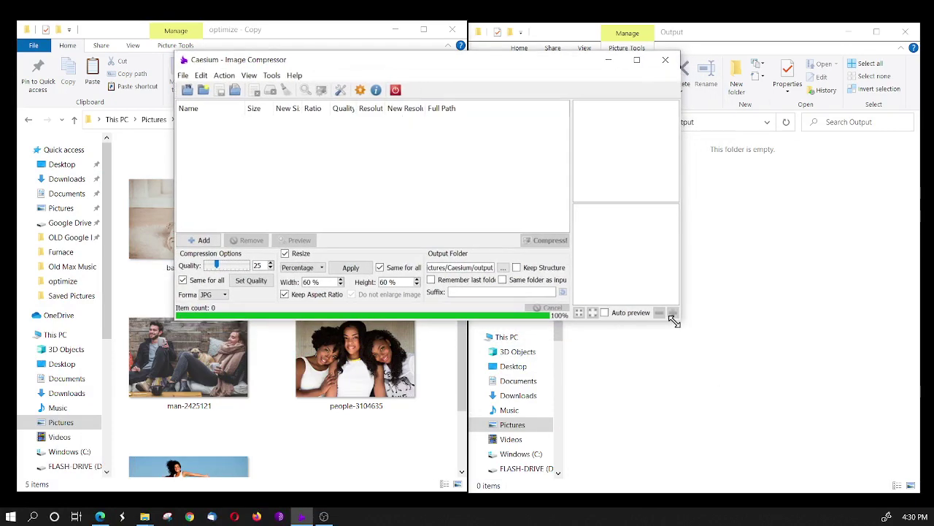
pyautogui.moveTo(673, 320)
pyautogui.mouseDown()
pyautogui.moveTo(709, 349)
pyautogui.moveTo(765, 428)
pyautogui.moveTo(807, 459)
pyautogui.mouseUp()
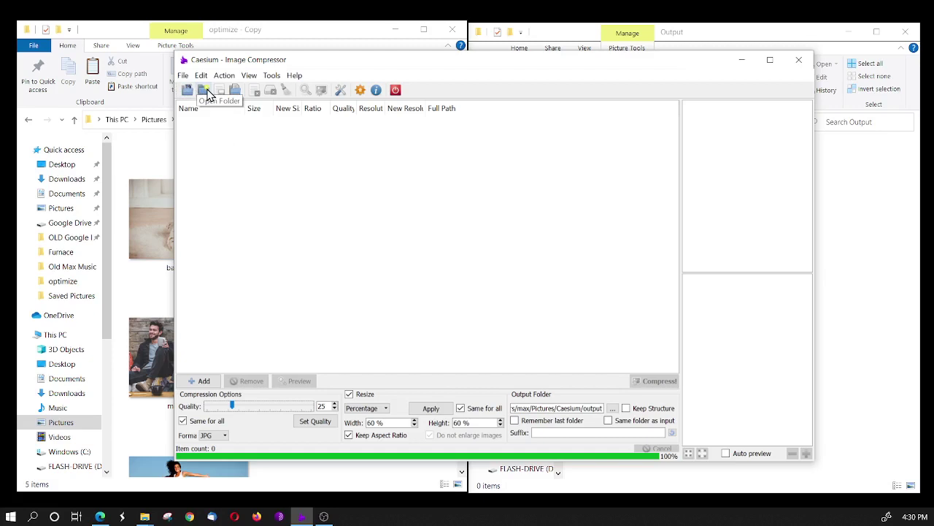
# - Load the folder Pictures > Caesium > optimize - Copy into the compression list
pyautogui.click(208, 95)
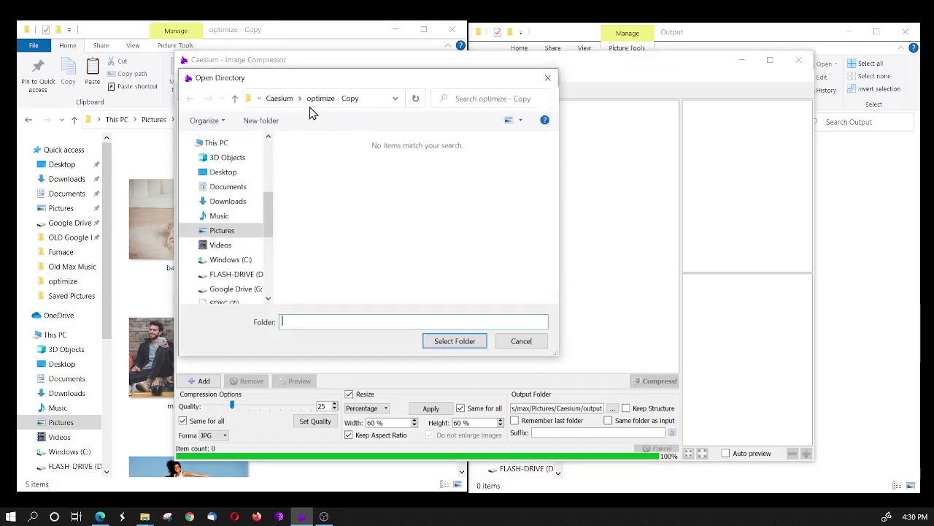
pyautogui.click(350, 102)
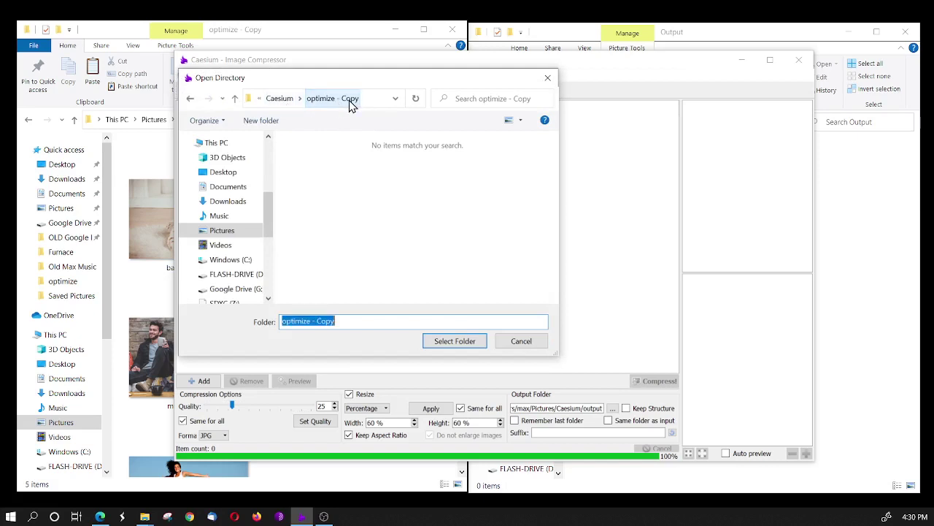
pyautogui.click(280, 99)
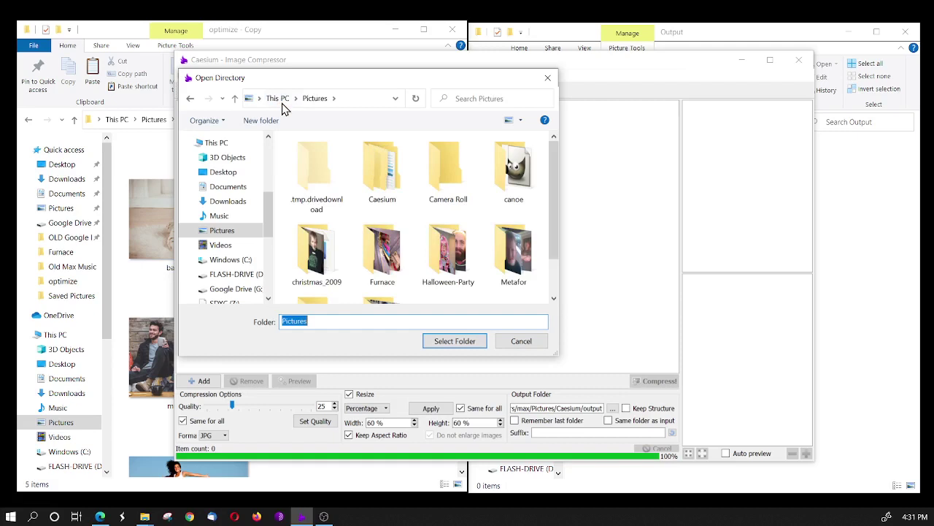
pyautogui.doubleClick(385, 181)
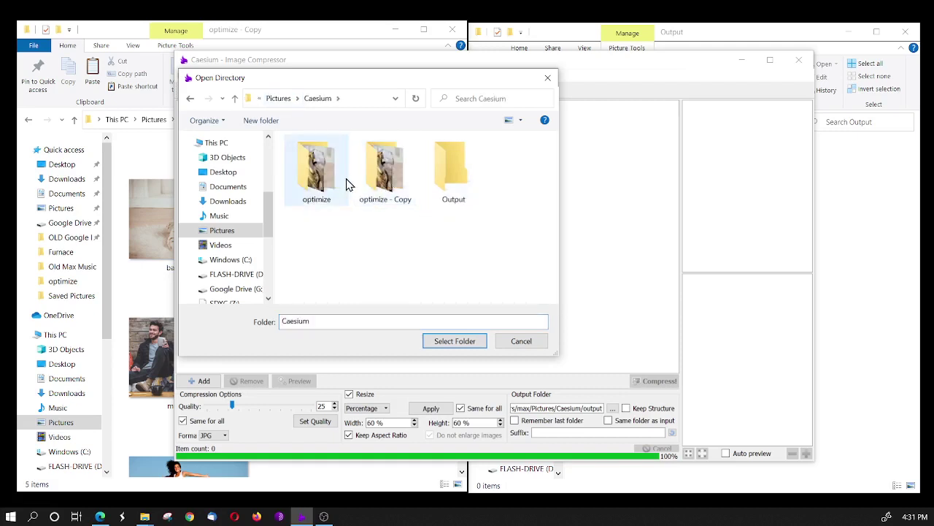
pyautogui.moveTo(316, 167)
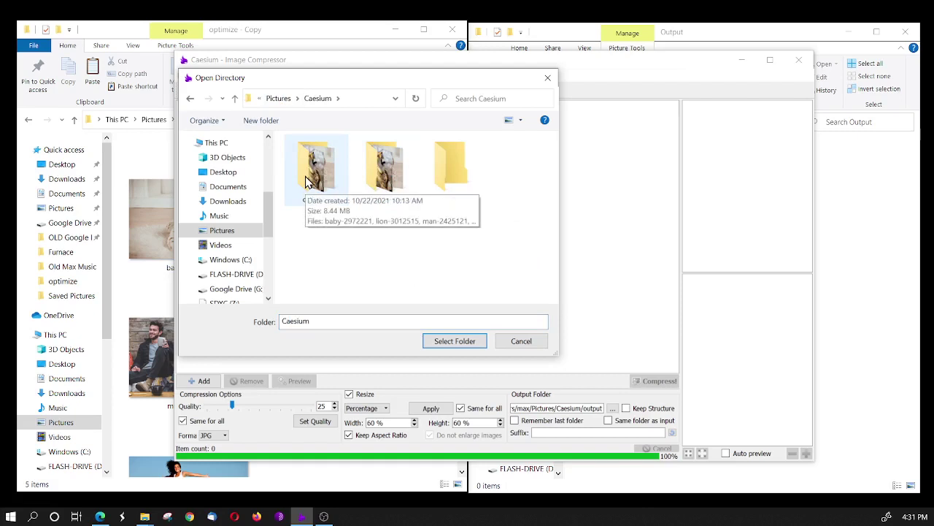
pyautogui.doubleClick(399, 166)
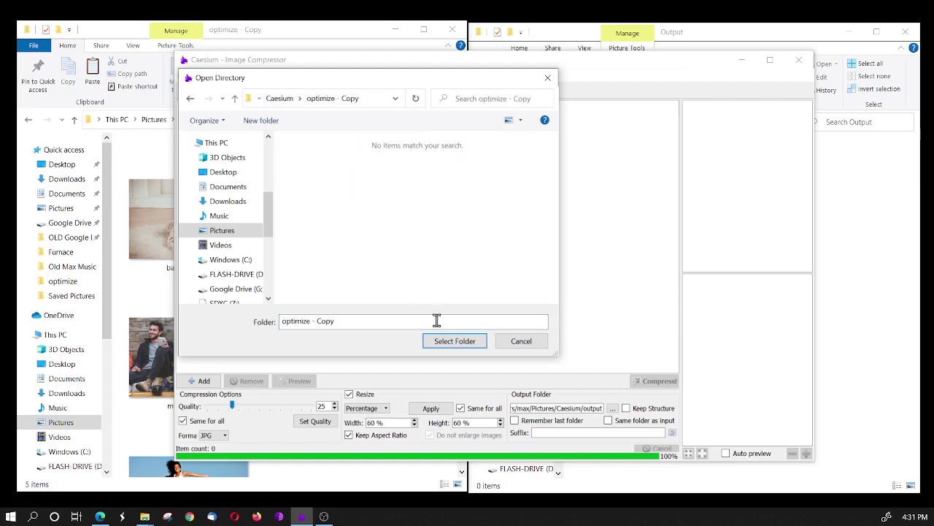
pyautogui.click(454, 344)
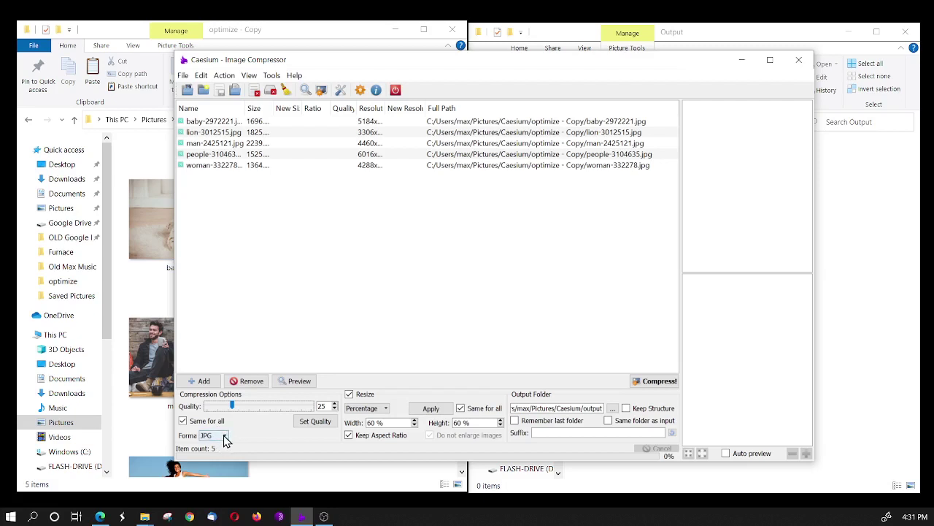
pyautogui.click(225, 436)
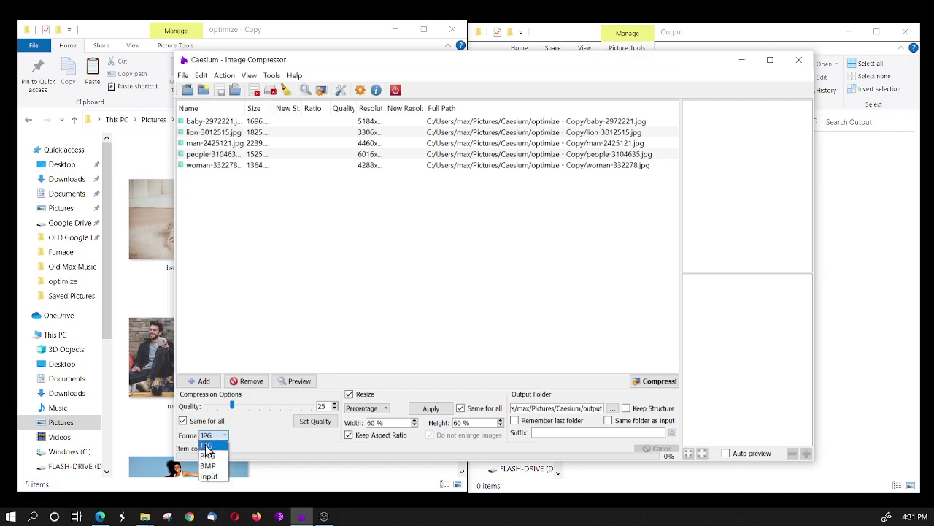
pyautogui.click(206, 446)
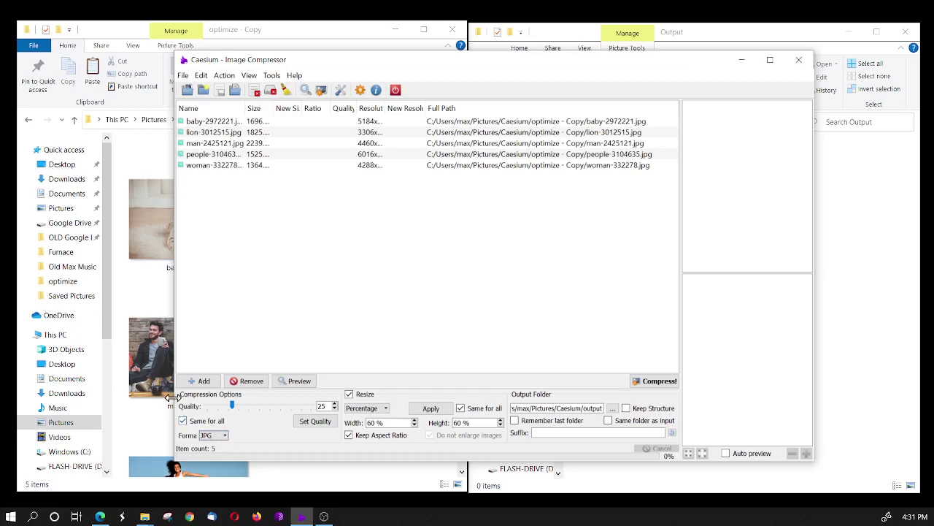
# - Apply quality 22 to all five photos, then raise it to 24 and reapply
pyautogui.doubleClick(322, 406)
pyautogui.click(318, 423)
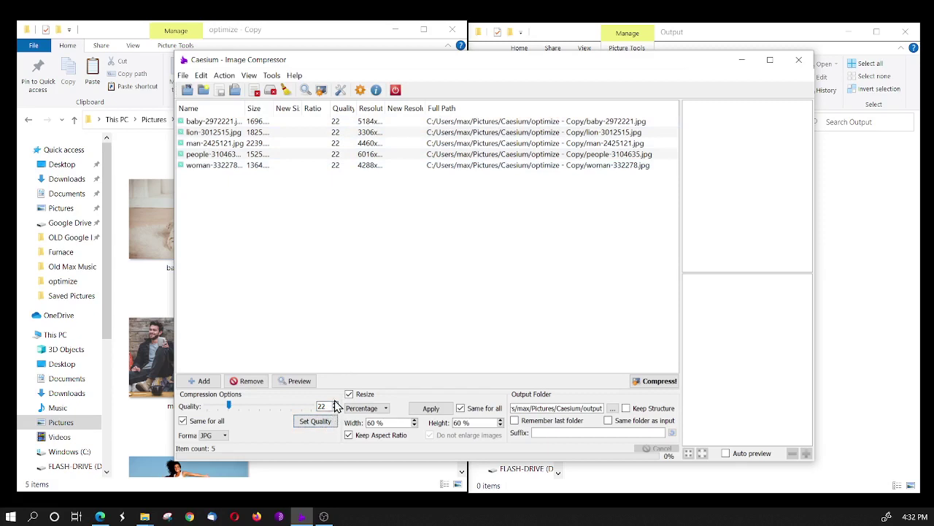
pyautogui.click(336, 402)
pyautogui.click(315, 422)
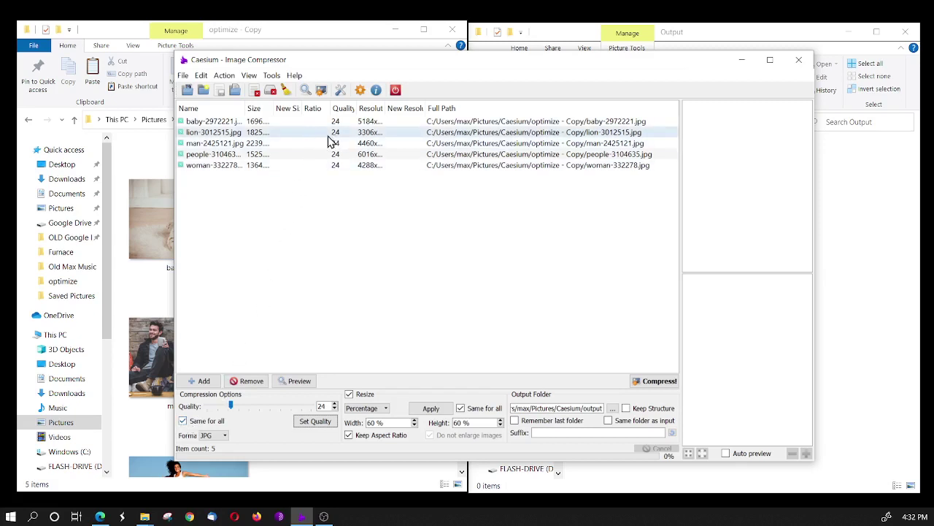
# - Preview people-3104635.jpg, then toggle Same for all off and back on
pyautogui.click(276, 146)
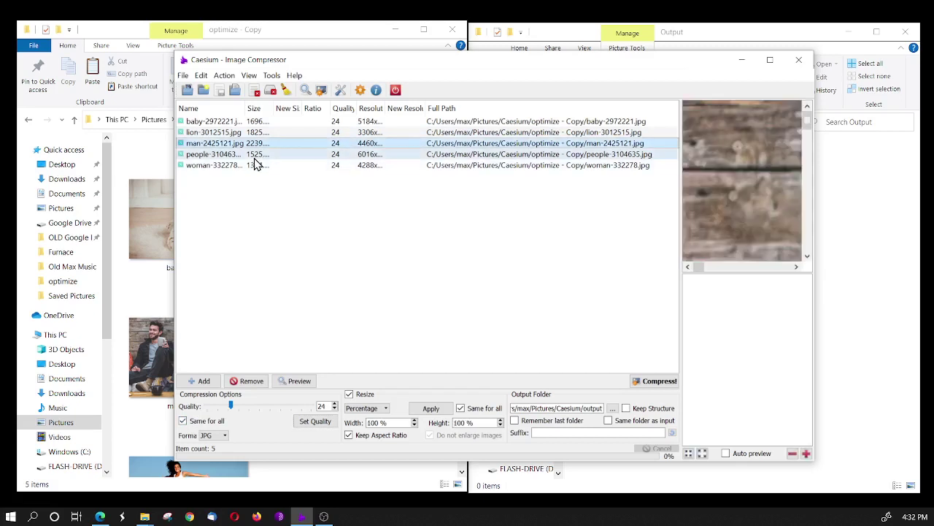
pyautogui.click(254, 157)
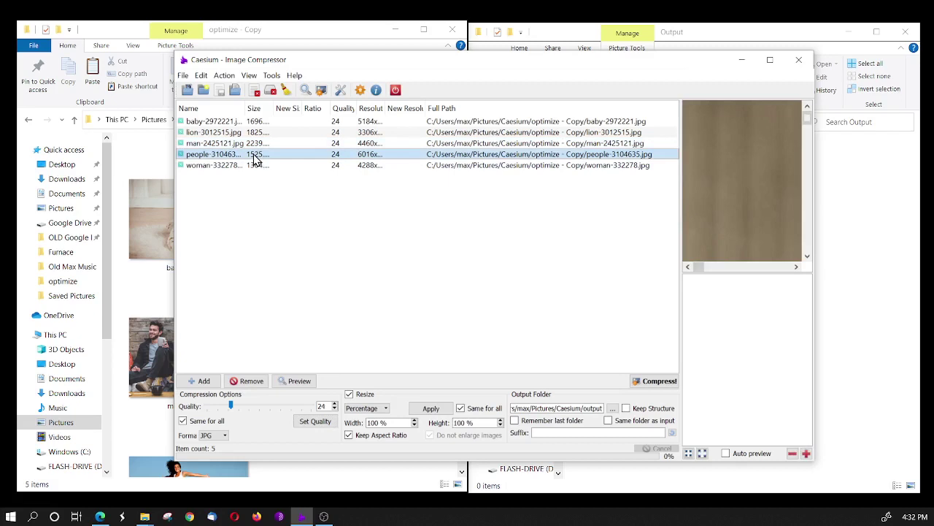
pyautogui.click(182, 421)
pyautogui.click(183, 421)
# - Switch resize mode to Percentage, lower width and height to 50%, and apply to all five
pyautogui.click(377, 413)
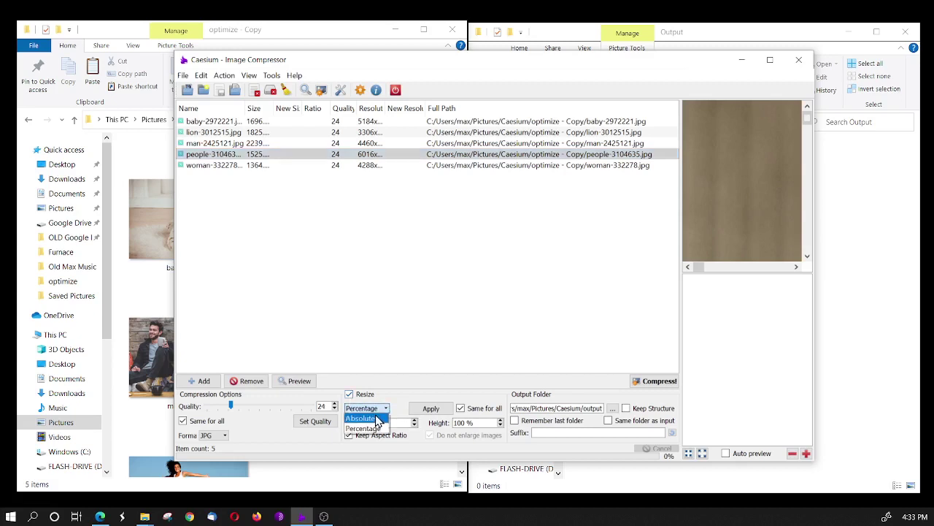
pyautogui.click(375, 418)
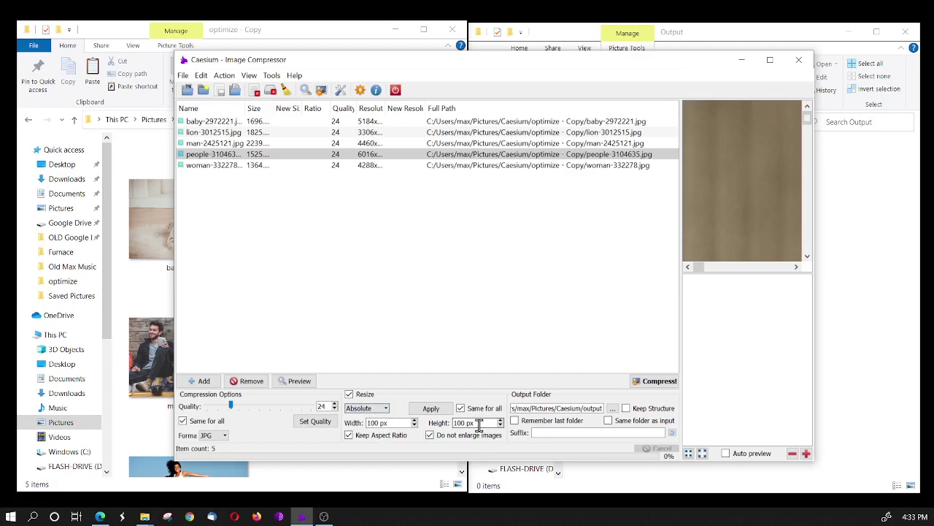
pyautogui.click(371, 409)
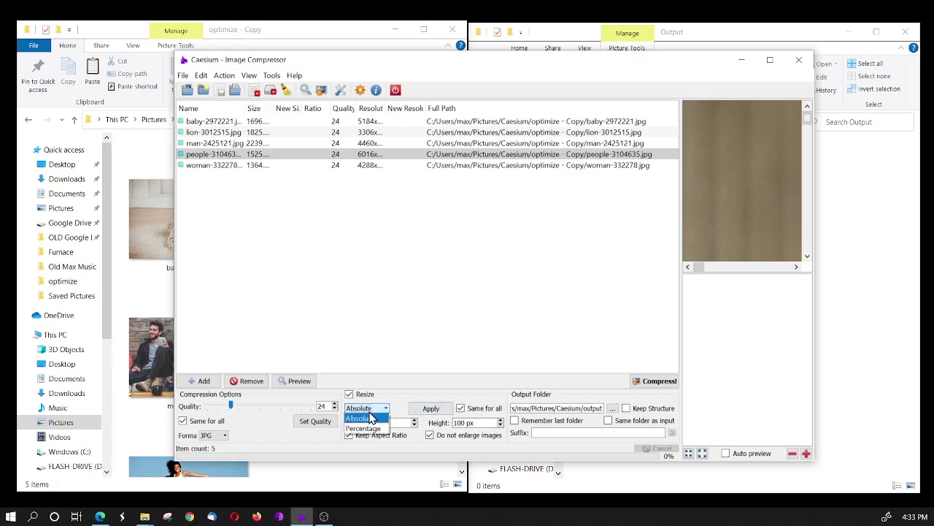
pyautogui.click(367, 428)
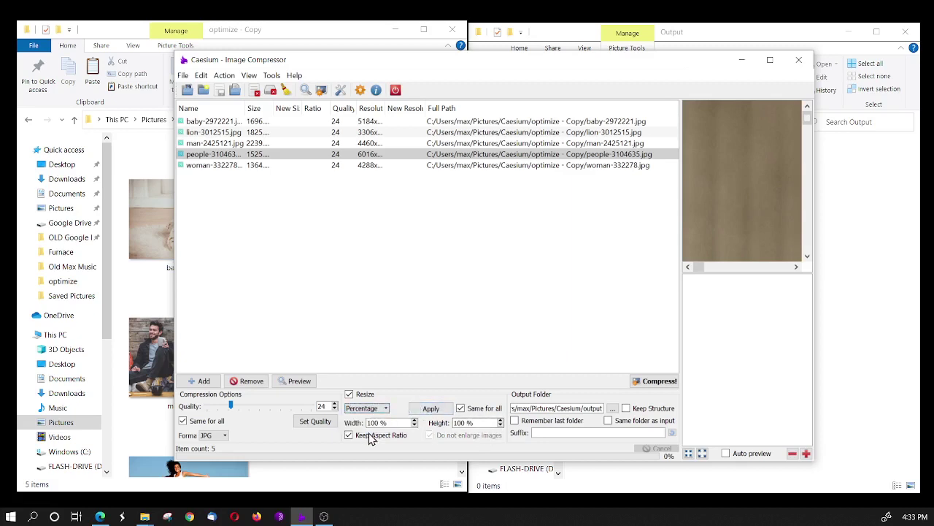
pyautogui.click(415, 425)
pyautogui.click(415, 426)
pyautogui.click(415, 426)
pyautogui.click(415, 425)
pyautogui.click(415, 426)
pyautogui.click(415, 426)
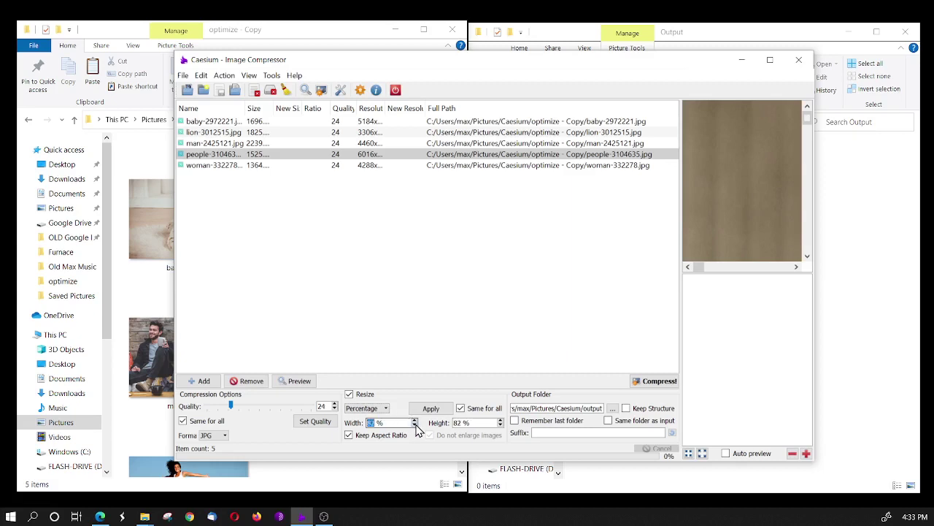
pyautogui.click(415, 425)
pyautogui.click(415, 425)
pyautogui.click(415, 426)
pyautogui.click(415, 425)
pyautogui.click(415, 426)
pyautogui.click(415, 426)
pyautogui.click(415, 425)
pyautogui.click(414, 426)
pyautogui.click(415, 426)
pyautogui.click(414, 426)
pyautogui.click(415, 426)
pyautogui.click(415, 426)
pyautogui.click(414, 426)
pyautogui.click(415, 425)
pyautogui.click(431, 409)
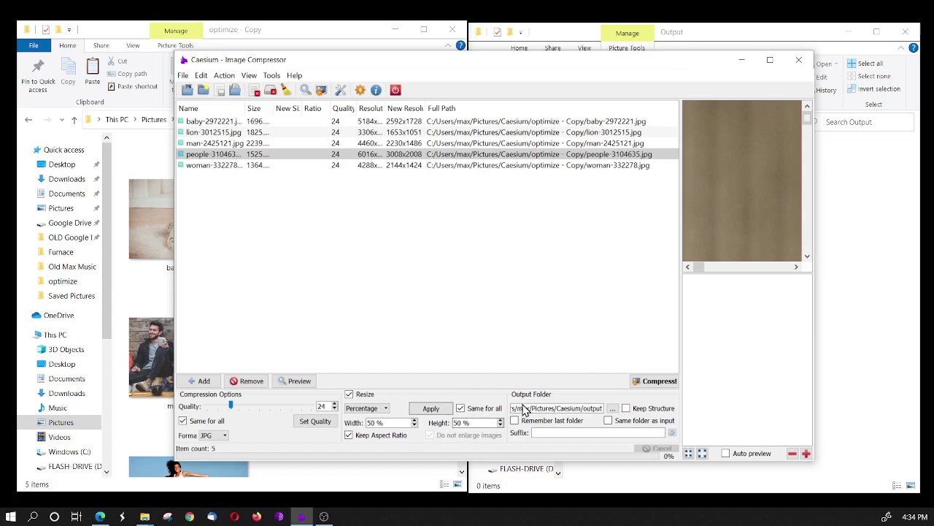
# - Set the output folder to Pictures\Caesium\Output
pyautogui.click(613, 409)
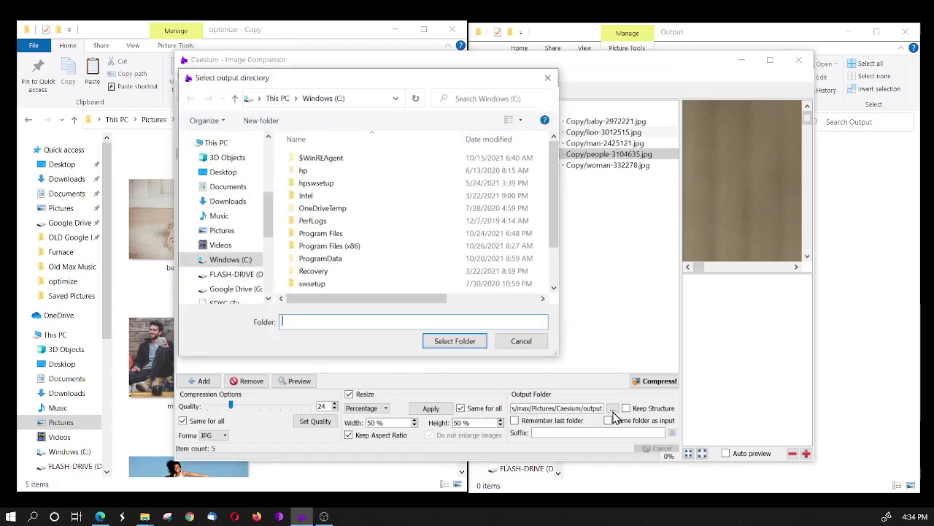
pyautogui.click(222, 231)
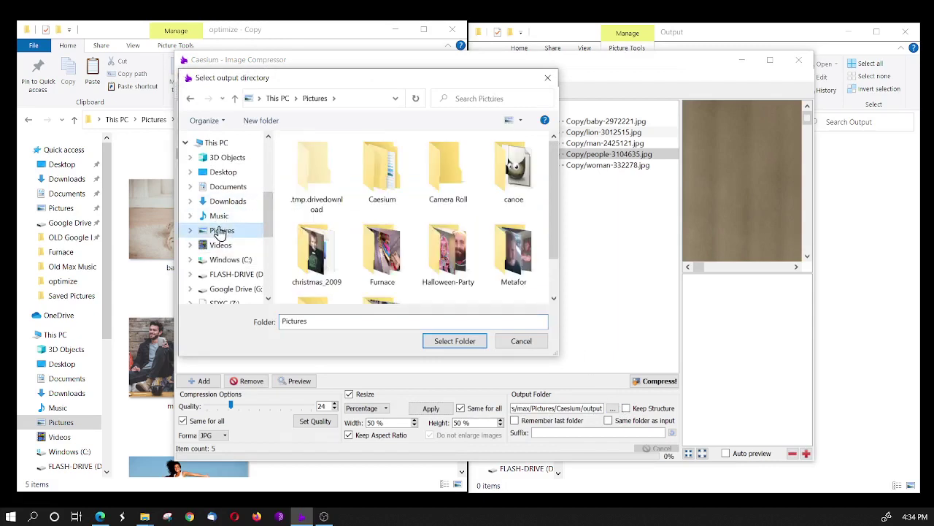
pyautogui.doubleClick(390, 179)
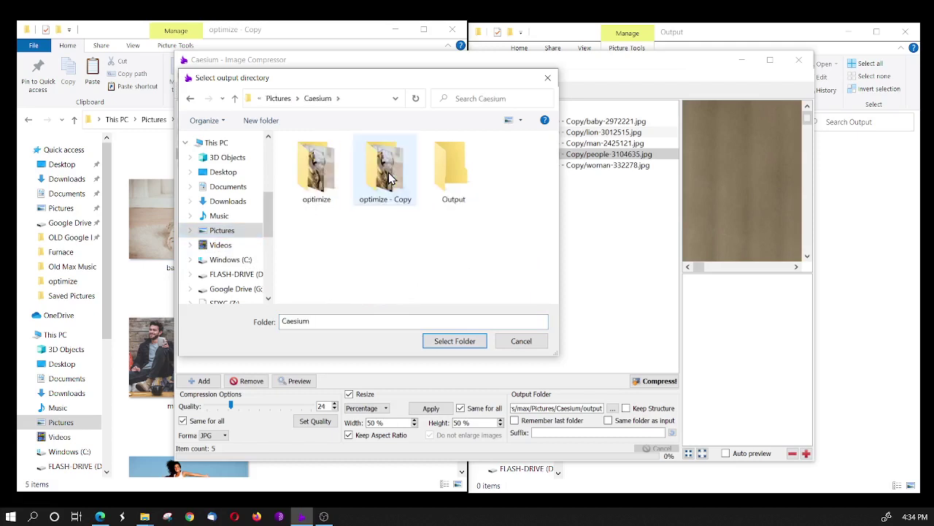
pyautogui.doubleClick(452, 181)
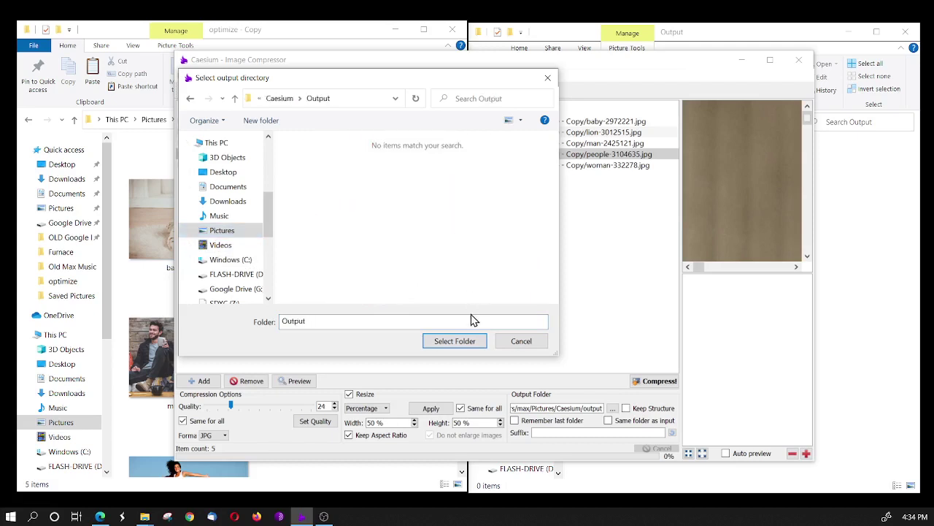
pyautogui.click(450, 343)
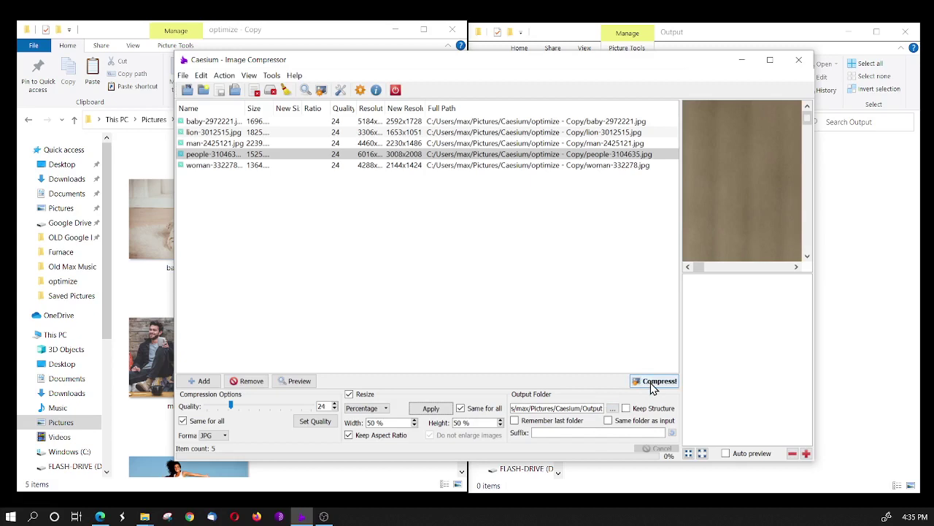
# - Compress the five photos and dismiss the report showing 7.76 Mb saved
pyautogui.click(652, 383)
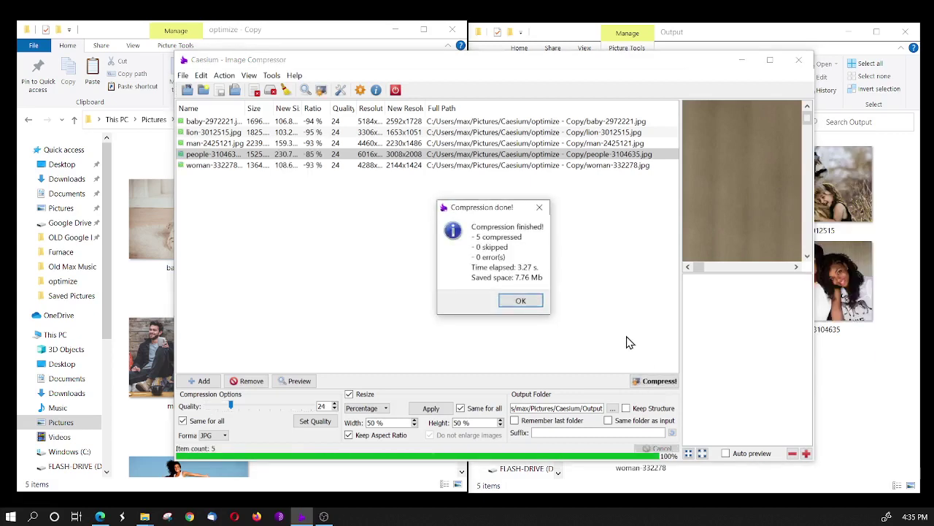
pyautogui.click(519, 305)
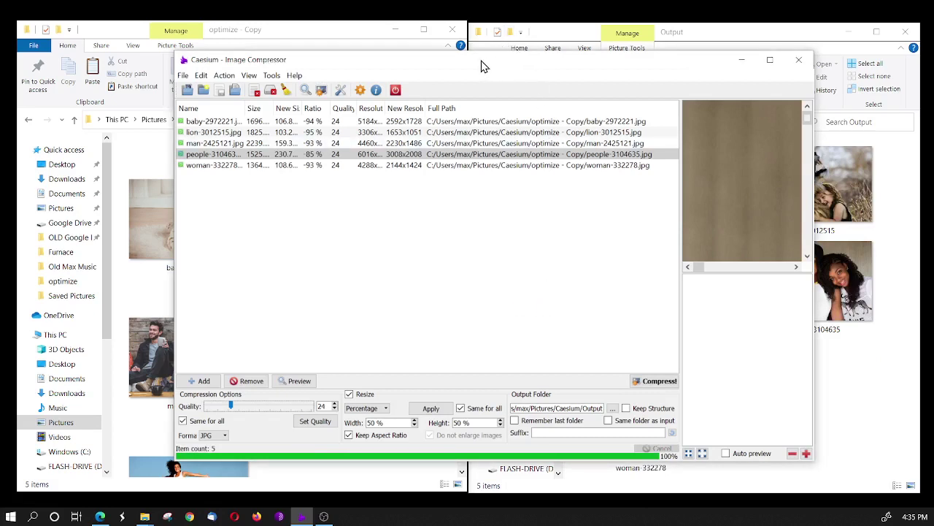
# - Compare baby-2972221 sizes (1.65 MB original vs 106 KB compressed) and view it maximized in Photos
pyautogui.moveTo(484, 66); pyautogui.dragTo(4, 277)
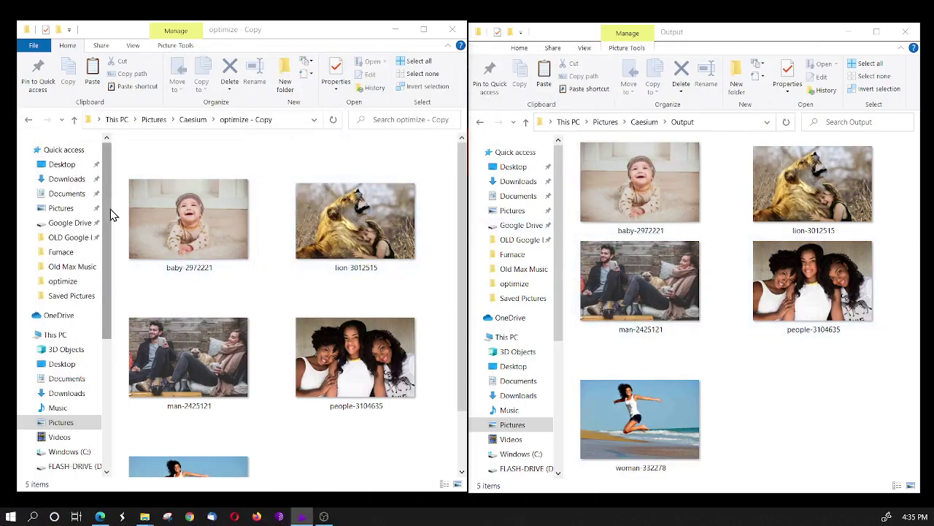
pyautogui.click(176, 223)
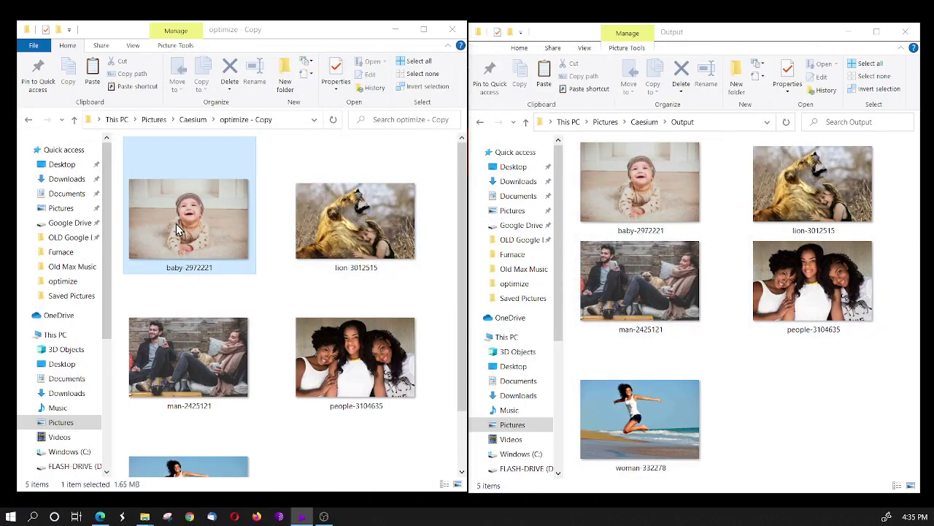
pyautogui.click(619, 204)
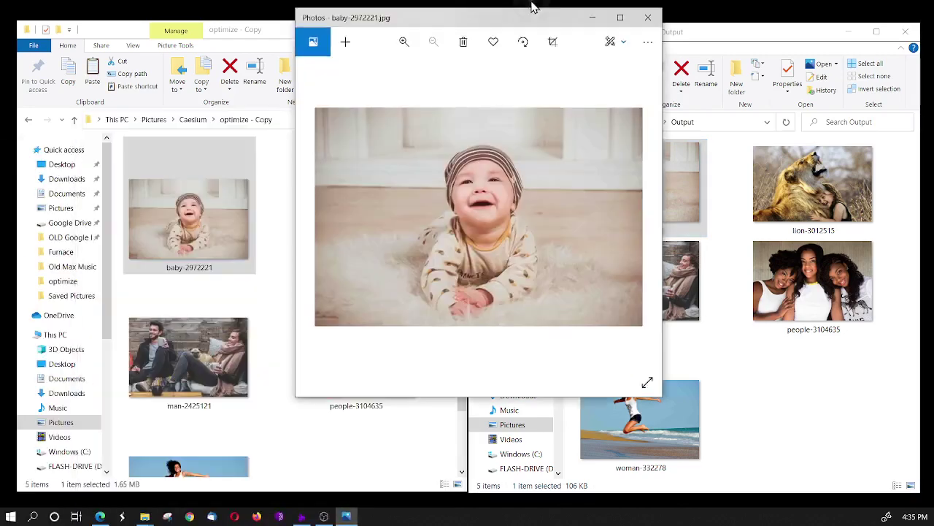
pyautogui.moveTo(532, 4); pyautogui.dragTo(552, 6)
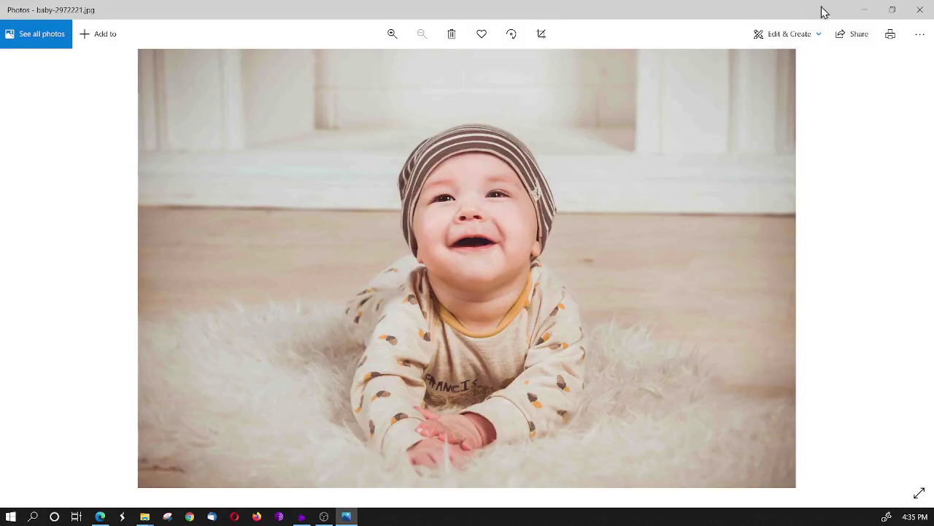
# - View the original baby-2972221 photo for comparison, close Photos, and restore Caesium
pyautogui.click(920, 16)
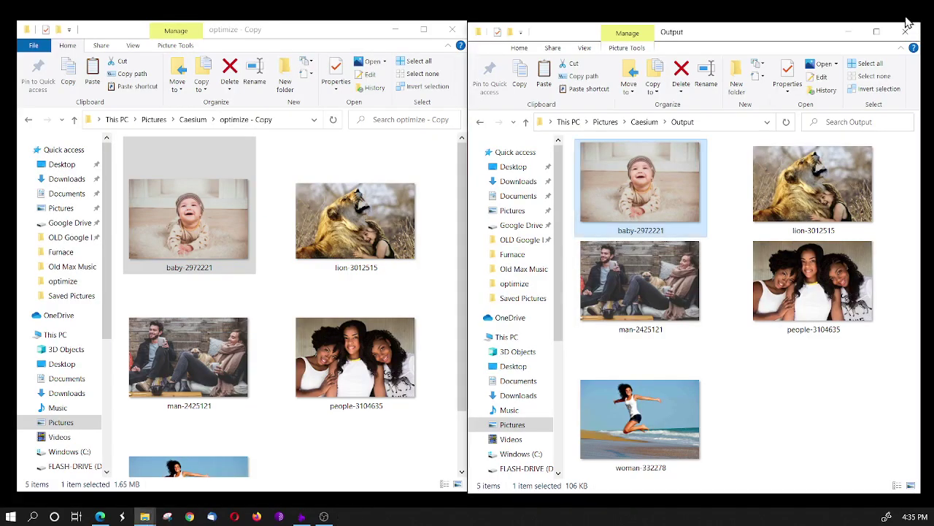
pyautogui.doubleClick(170, 241)
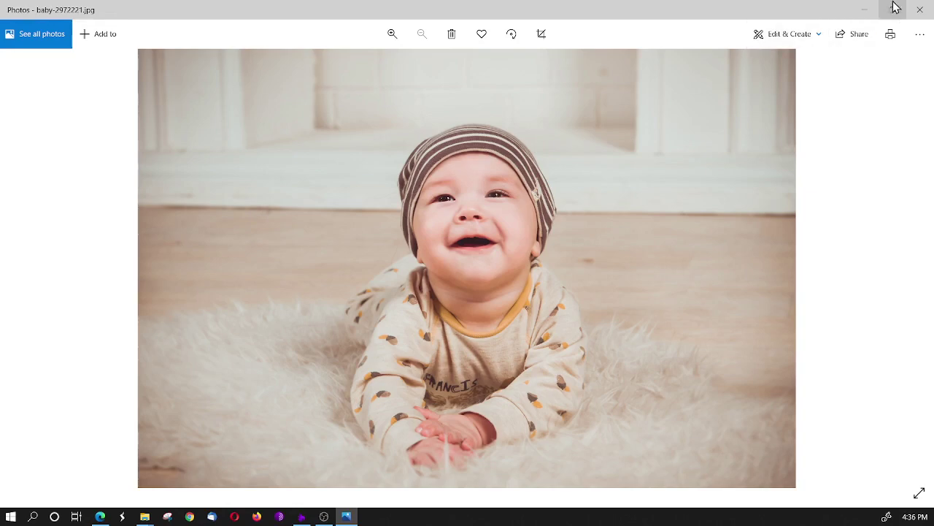
pyautogui.click(921, 10)
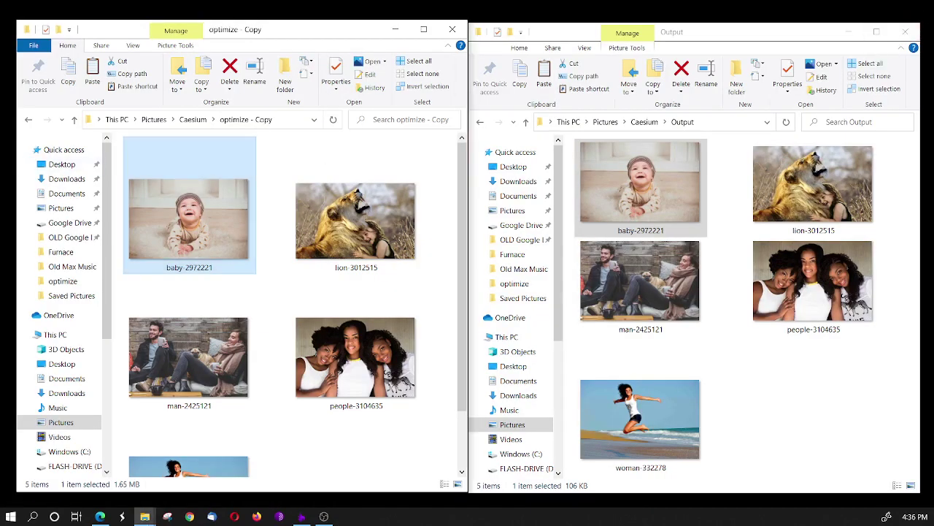
pyautogui.click(302, 516)
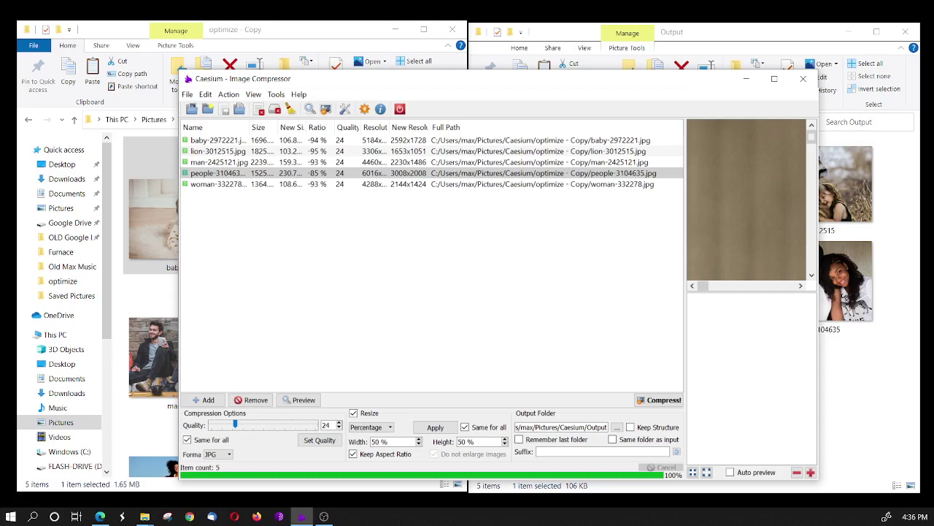
# - Switch to Microsoft Edge from the taskbar
pyautogui.click(100, 516)
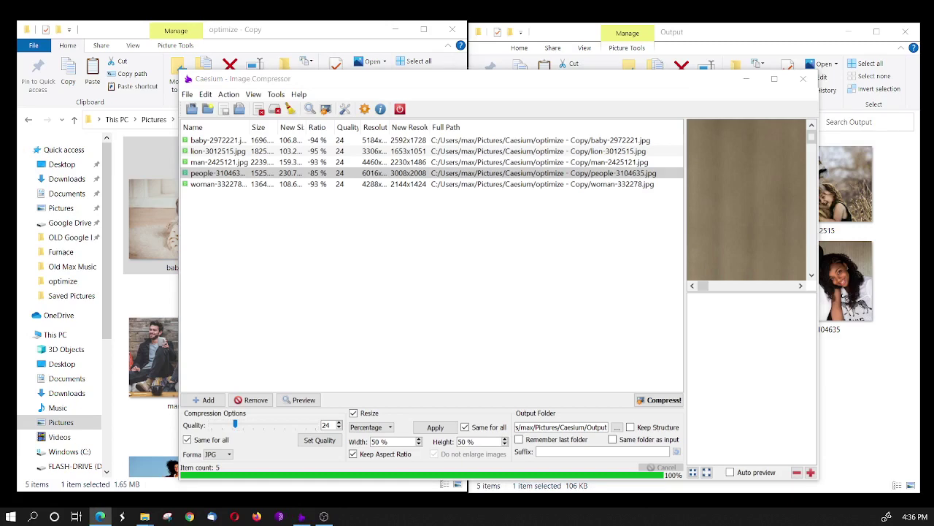
# - Maximize Edge and scroll to the Caesium Command Line Tool card, briefly highlighting its description
pyautogui.moveTo(663, 77); pyautogui.dragTo(599, 4)
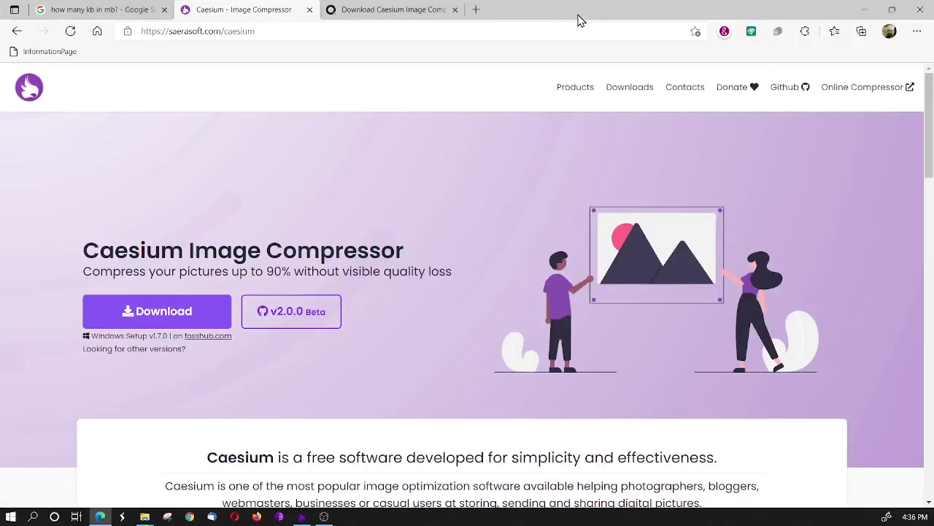
pyautogui.scroll(-2, 414, 314)
pyautogui.scroll(-3, 431, 321)
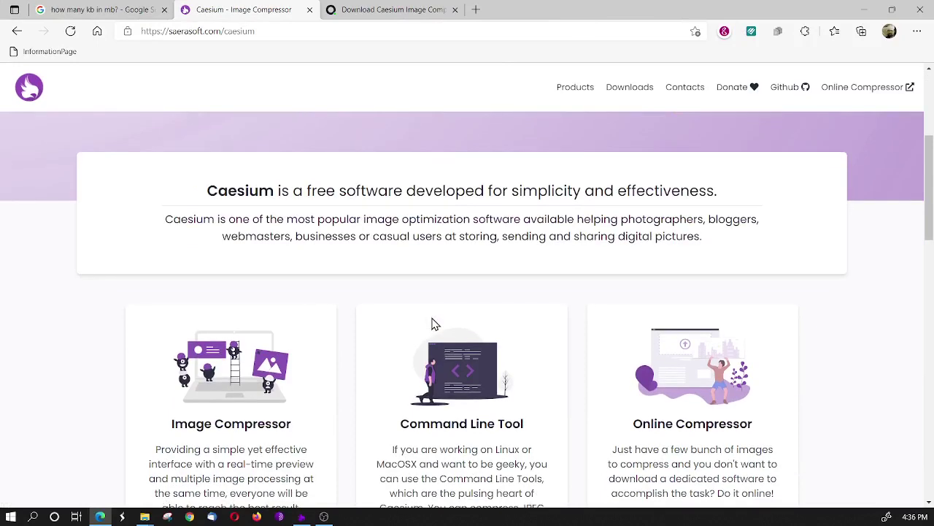
pyautogui.scroll(-3, 434, 324)
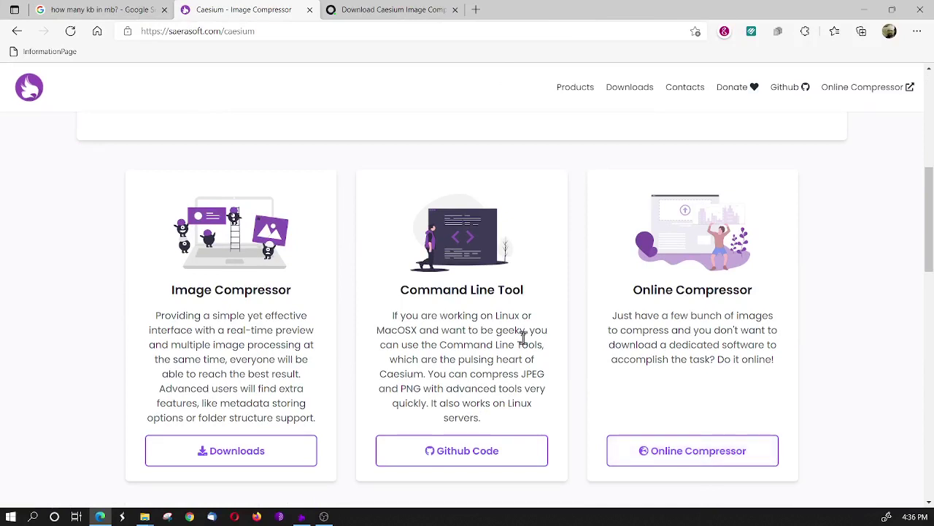
pyautogui.moveTo(421, 318); pyautogui.dragTo(459, 374)
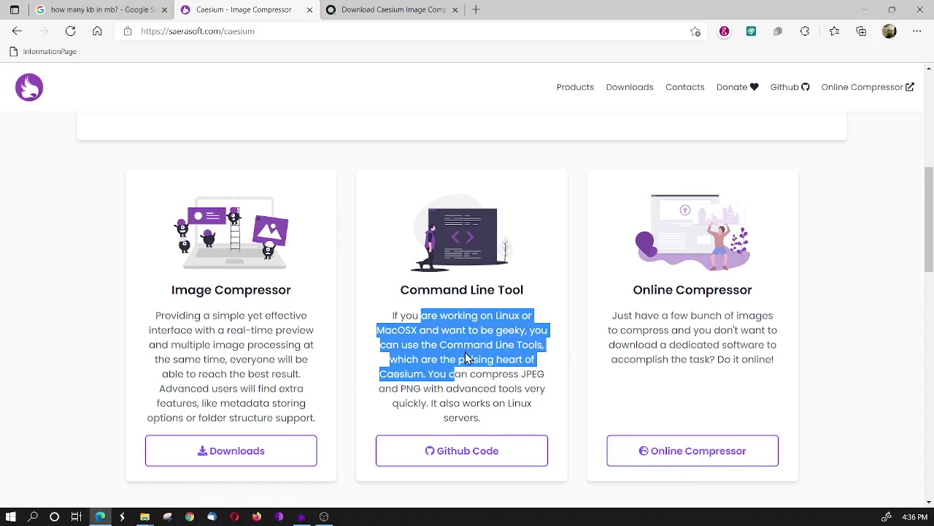
pyautogui.click(464, 374)
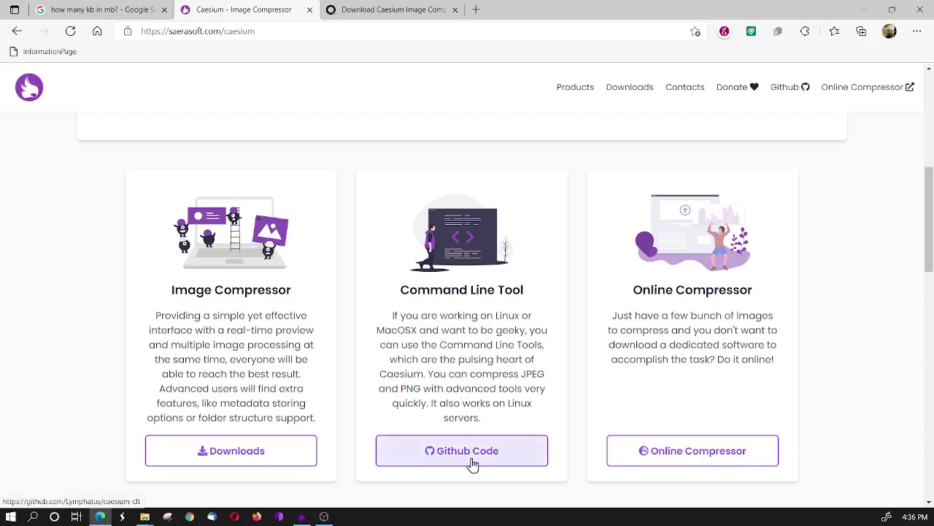